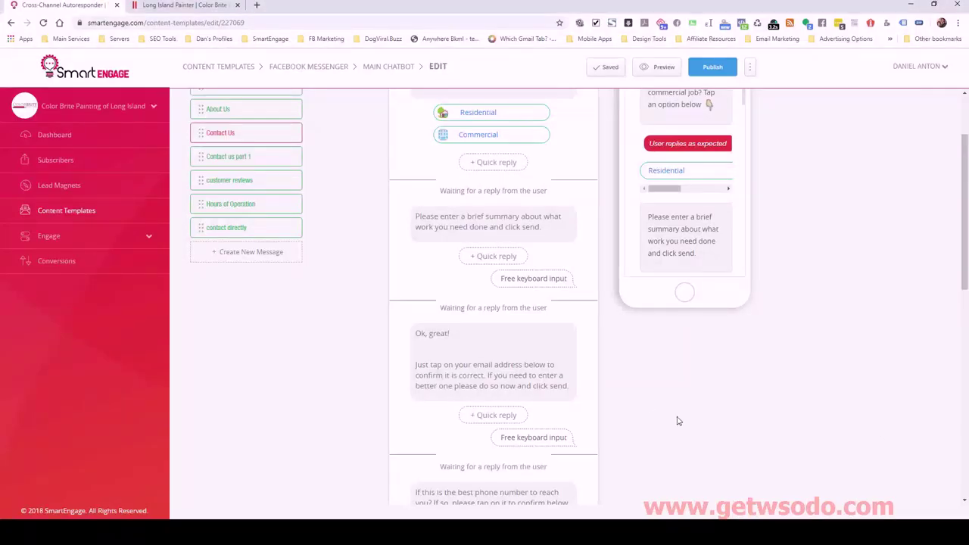
Step: Start a new lead magnet of the Opt-In Form type
scroll(326, 356, down, 2)
scroll(326, 356, up, 4)
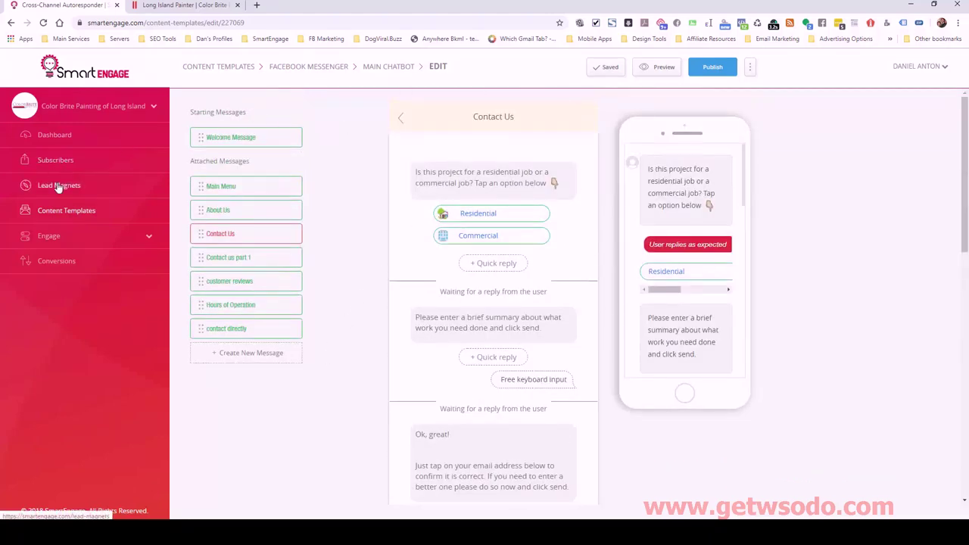
click(65, 187)
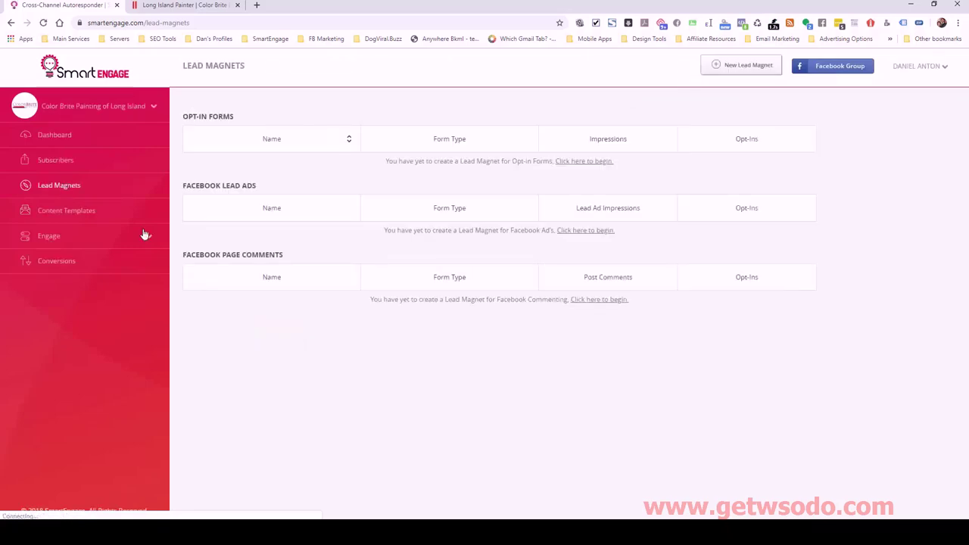
click(746, 67)
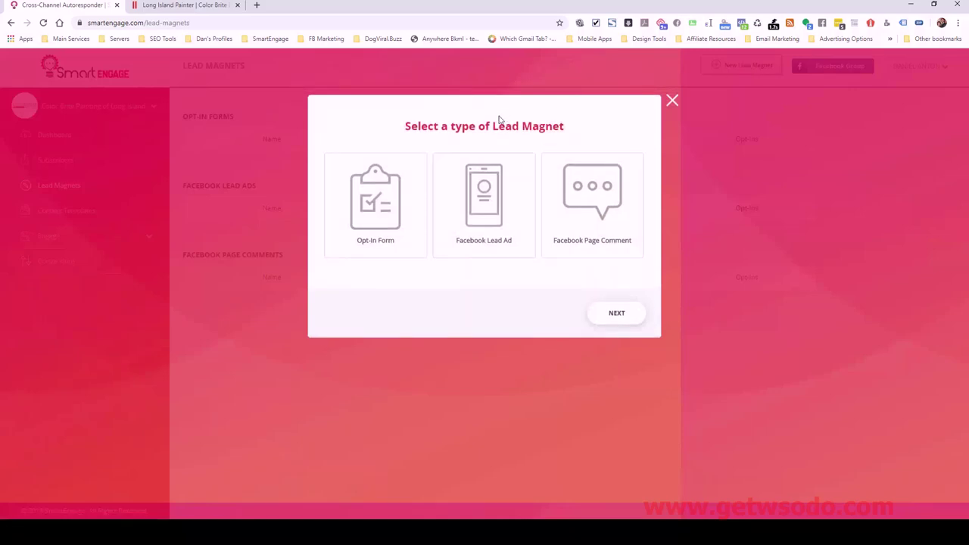
click(370, 212)
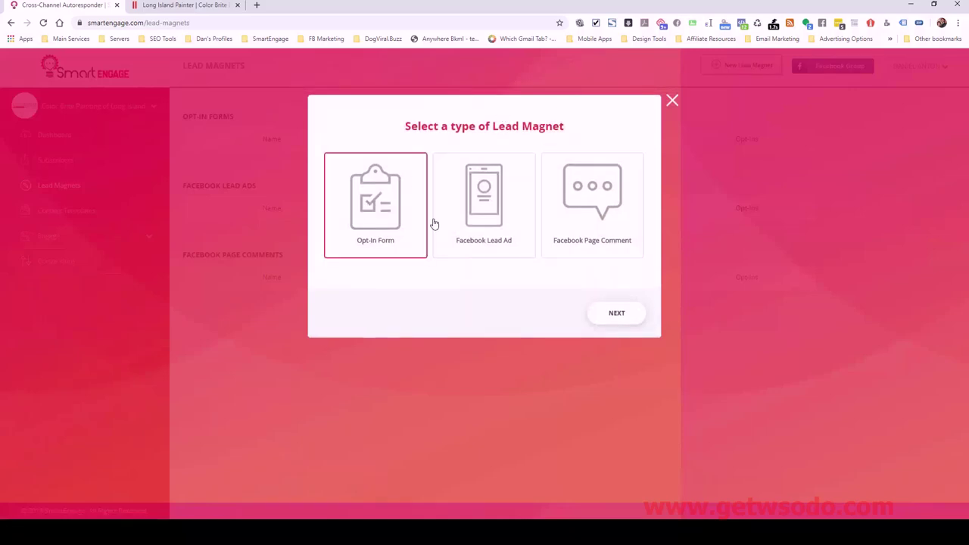
click(609, 318)
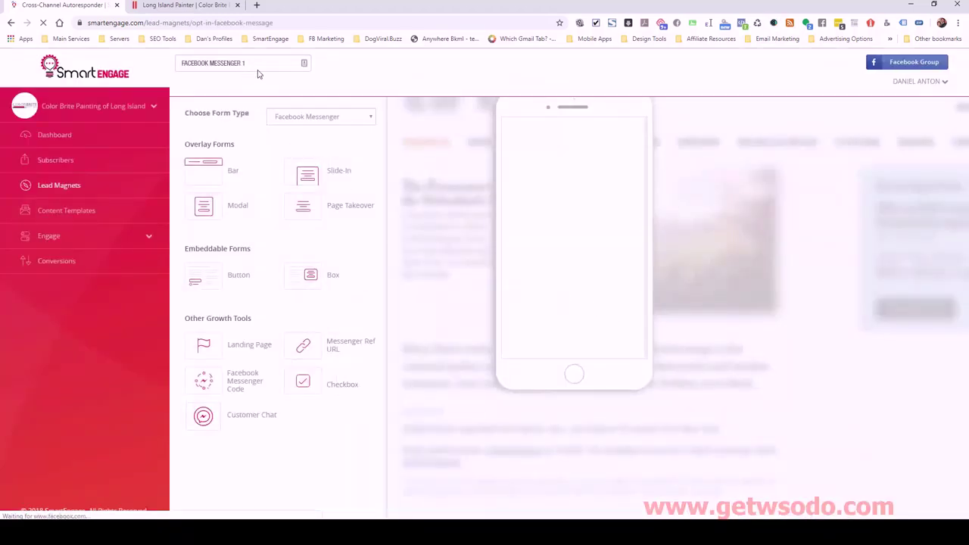
Step: Name the opt-in form "Customer Chat Bubble" and choose Customer Chat as its growth tool
drag(249, 63, 177, 63)
text(Customer Chat Bubble)
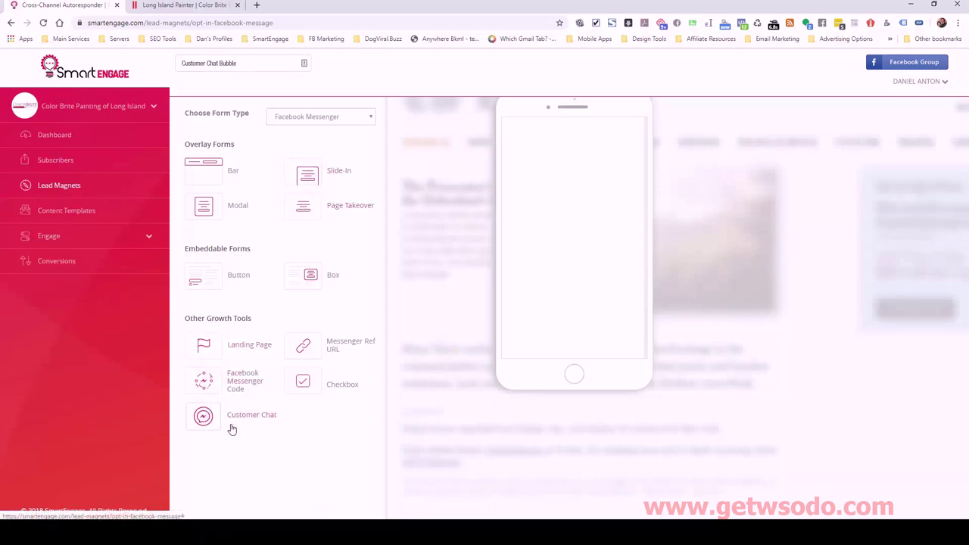
click(203, 424)
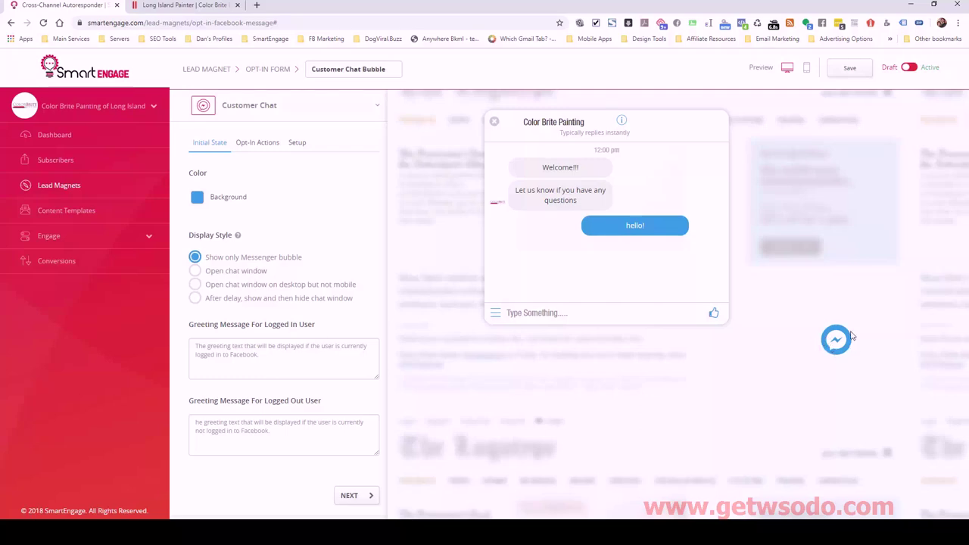
Step: Sample the red Read more button on the Color Brite Painting website with Color Detector and copy its hex code
click(182, 6)
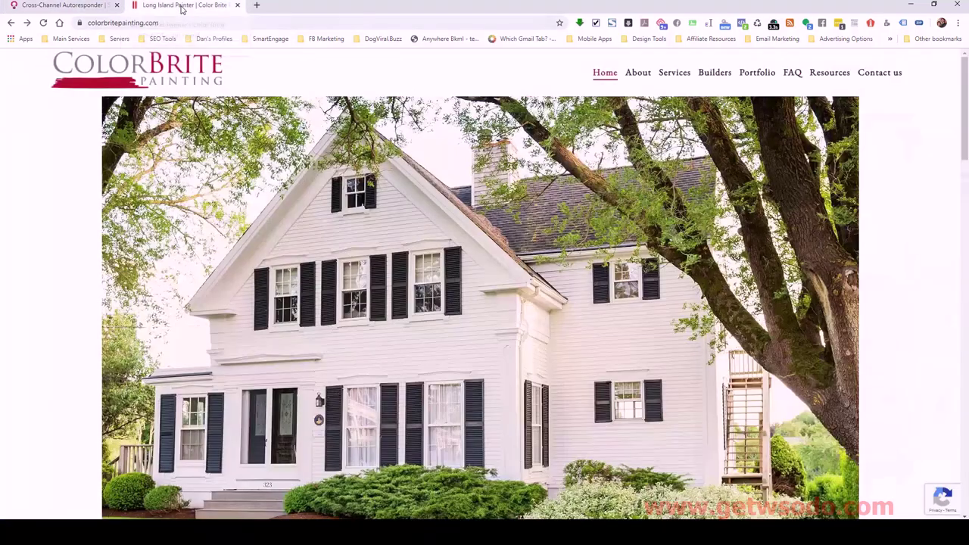
mouse_move(966, 121)
mouse_down()
mouse_move(965, 249)
mouse_move(964, 195)
mouse_up()
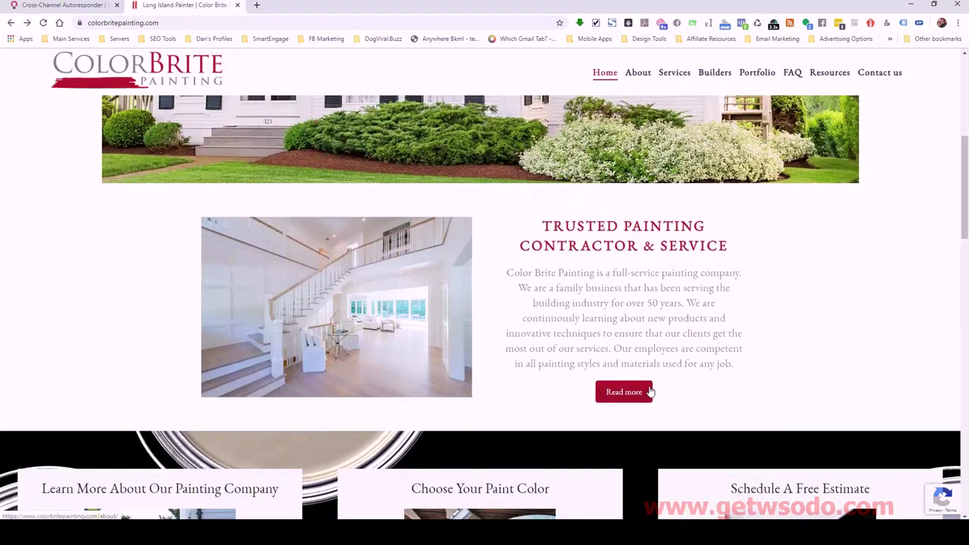
drag(964, 206, 930, 79)
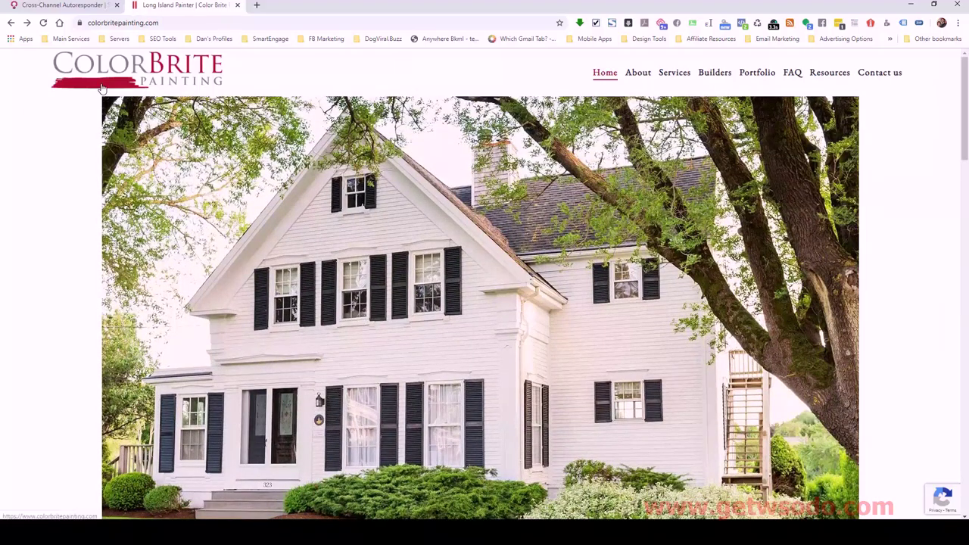
scroll(573, 464, down, 3)
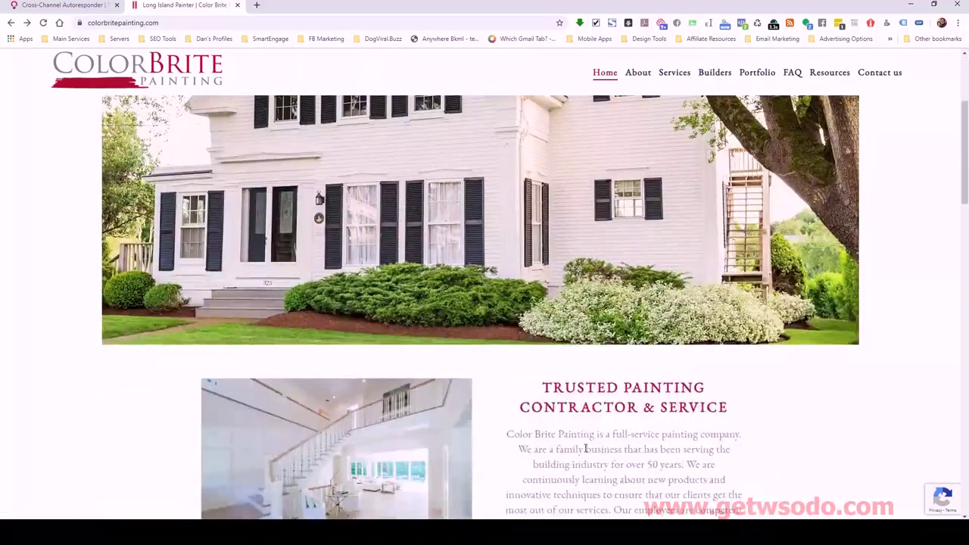
scroll(574, 464, down, 3)
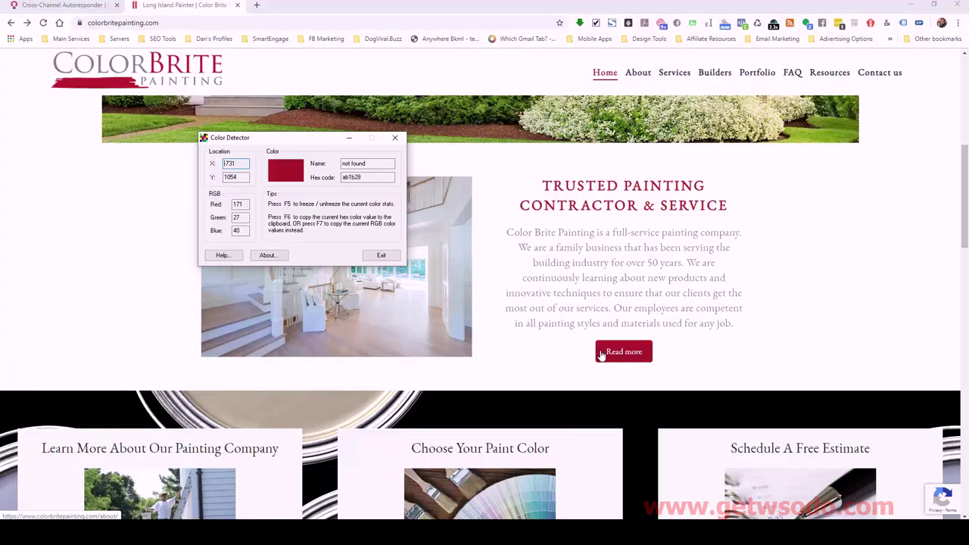
click(367, 177)
drag(366, 176, 342, 176)
right_click(365, 180)
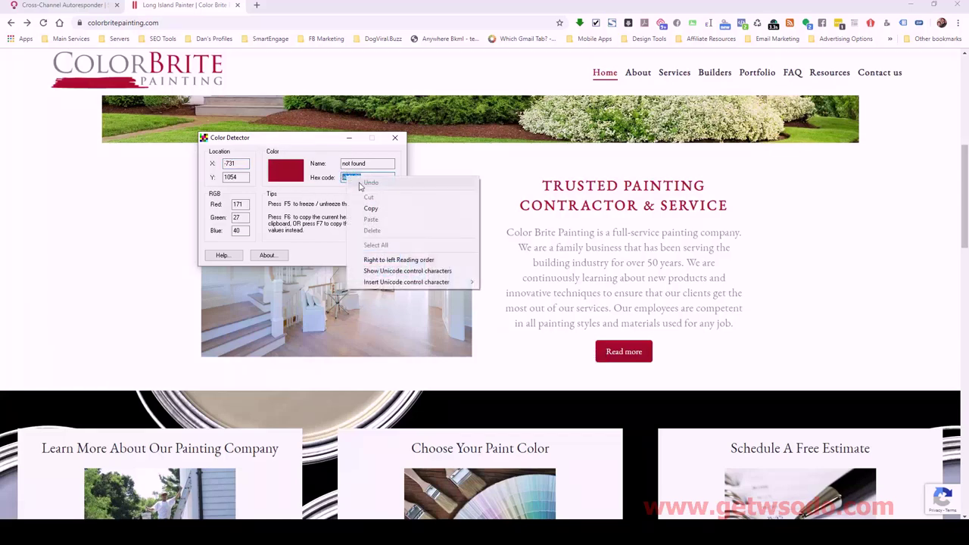
click(379, 206)
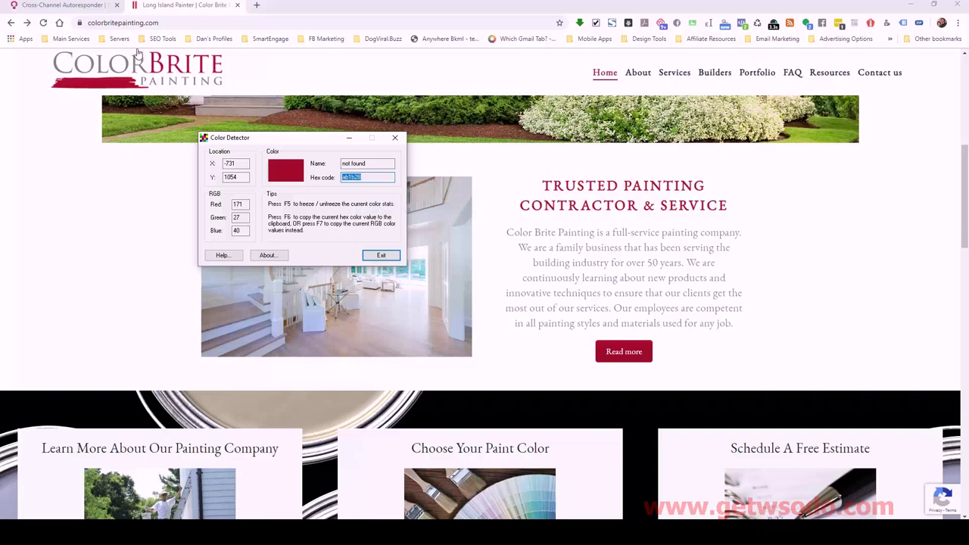
Step: Return to the SmartEngage form and set the chat's background colour to #ab1b28
click(84, 6)
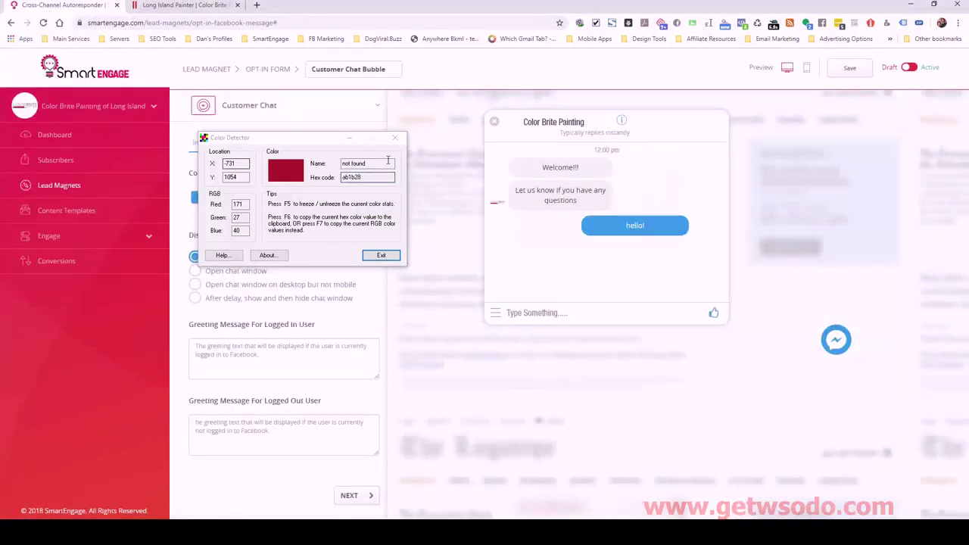
click(350, 138)
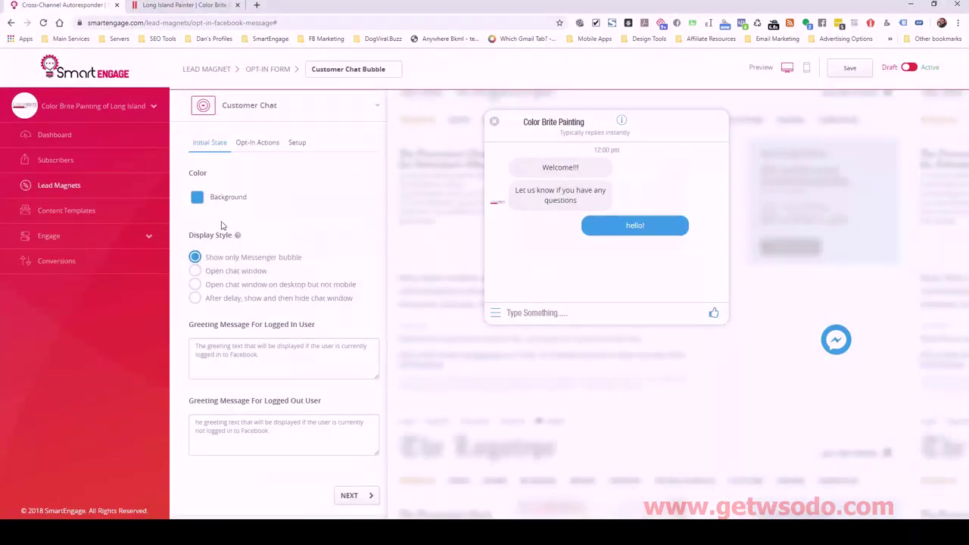
click(198, 199)
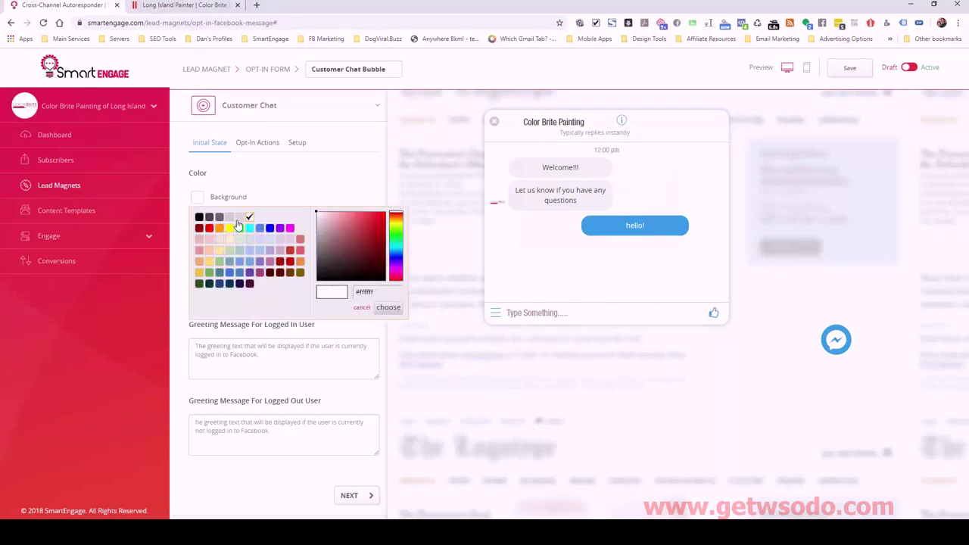
click(373, 292)
drag(372, 293, 356, 292)
key(ctrl+v)
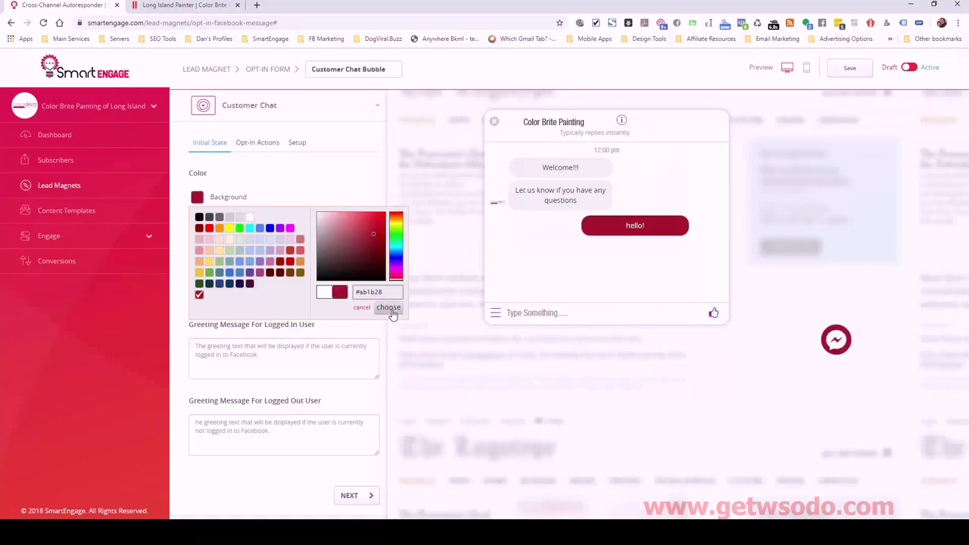
click(388, 307)
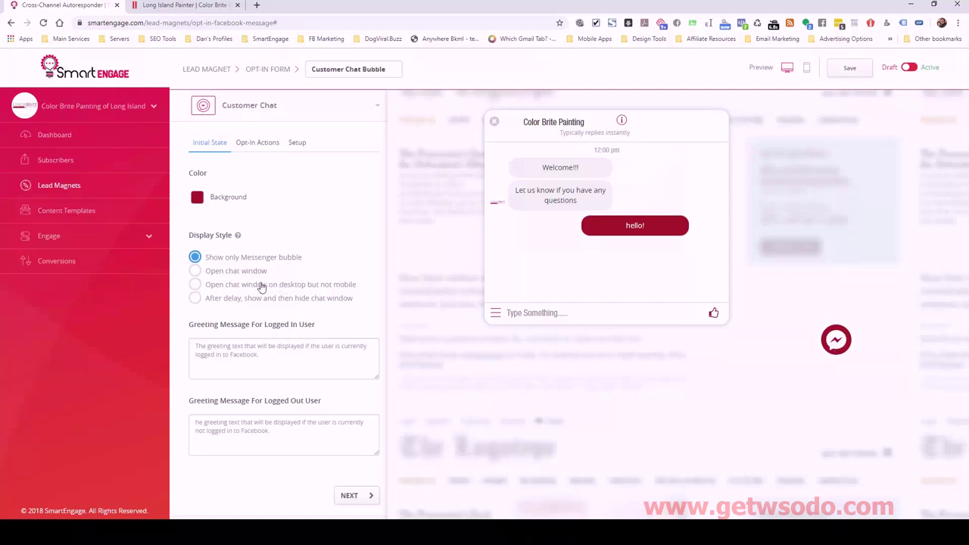
Step: Set the display style to Open chat window and the logged-in greeting to "Hello. Do you have an upcoming painting project I can assist you with?"
click(195, 272)
click(273, 354)
text(Hell)
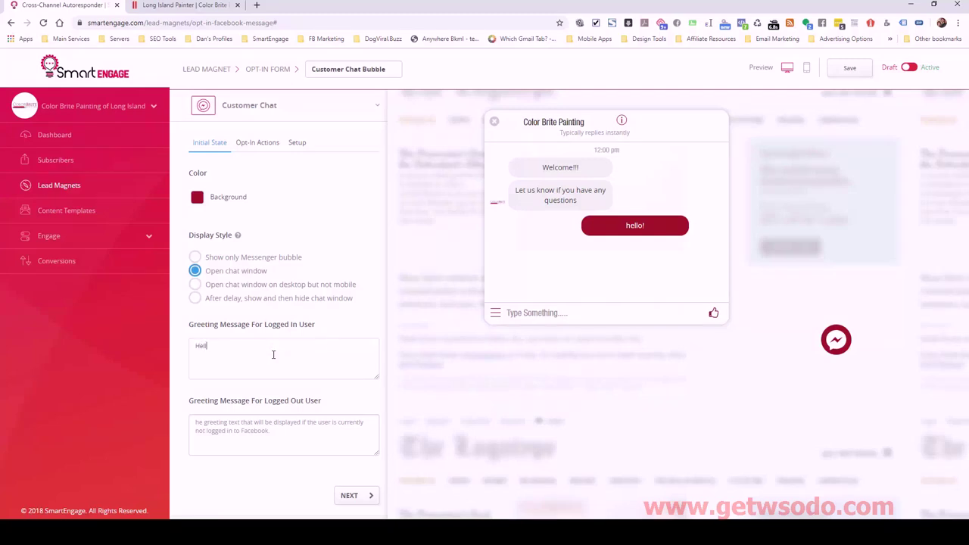
text(o. Do you have  an upcoming painting project I can assist you with)
Step: Copy the logged-in user's greeting into the greeting message for logged-out users
key(ctrl+a)
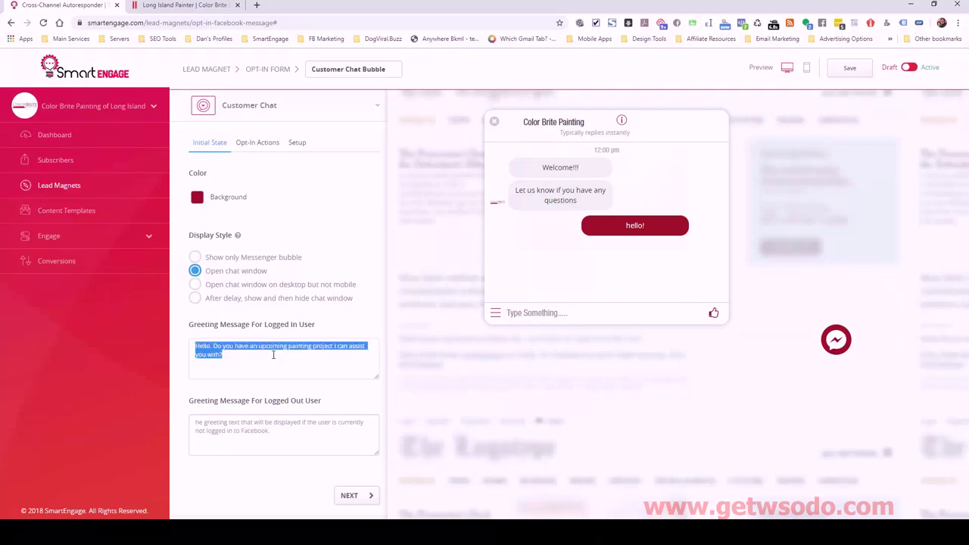
key(ctrl+c)
click(260, 433)
key(ctrl+v)
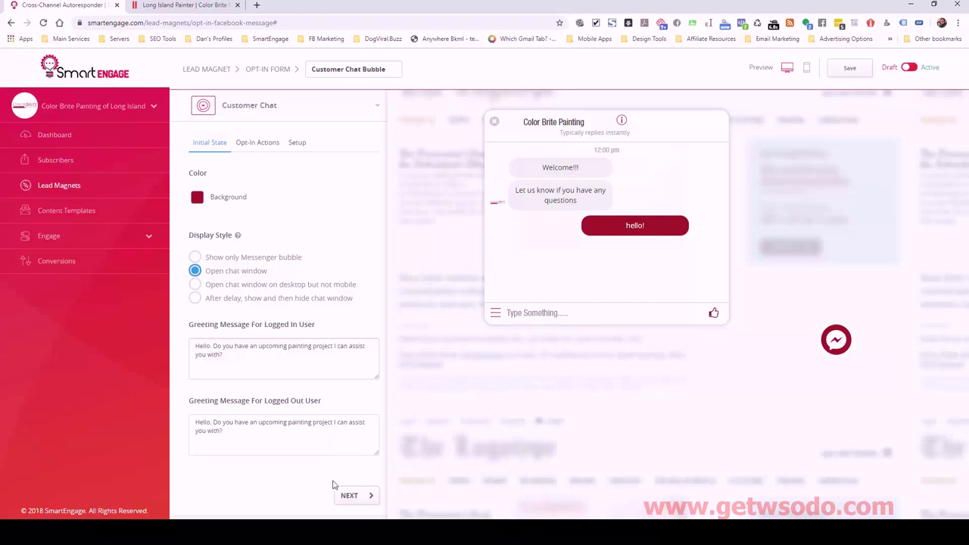
Step: Create new Facebook Messenger content named "one moment" for the form's opt-in message
click(354, 495)
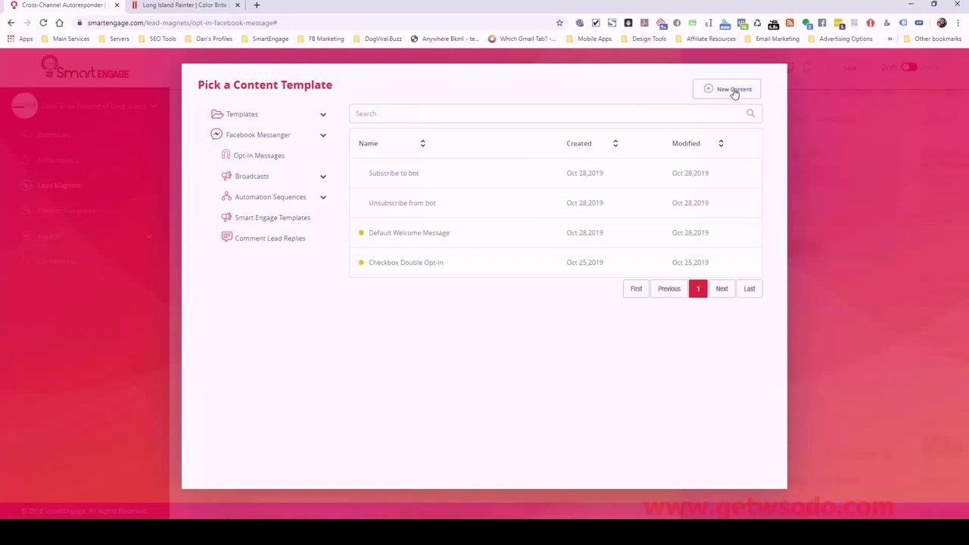
click(732, 90)
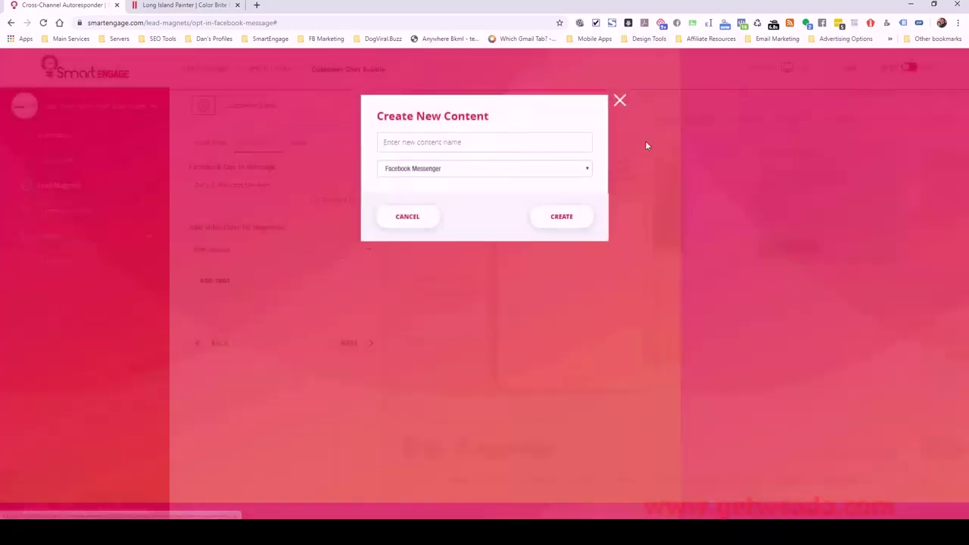
click(458, 143)
text(Dne mome)
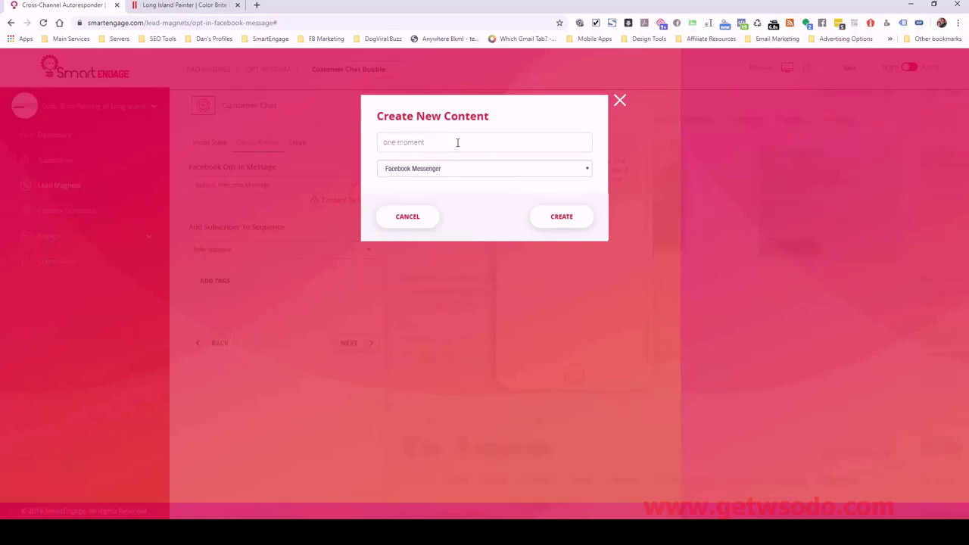
click(555, 218)
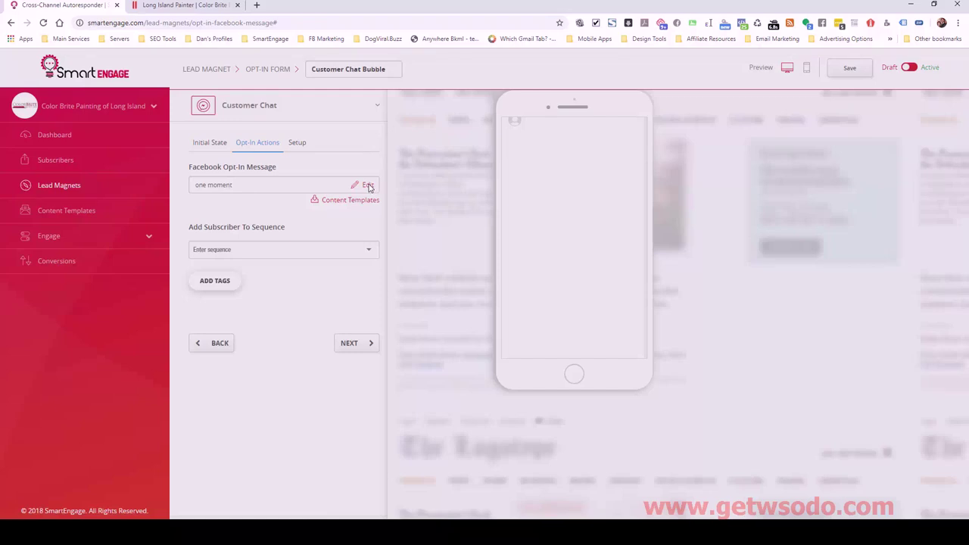
Step: Replace the opt-in message's text below the welcome line with "One moment please...", publish it and return to the form's opt-in actions
click(369, 186)
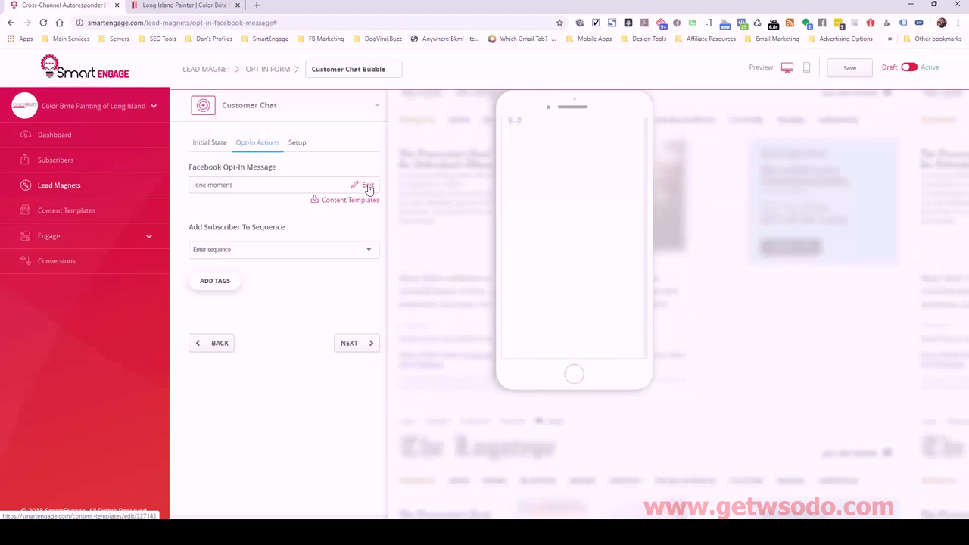
click(368, 187)
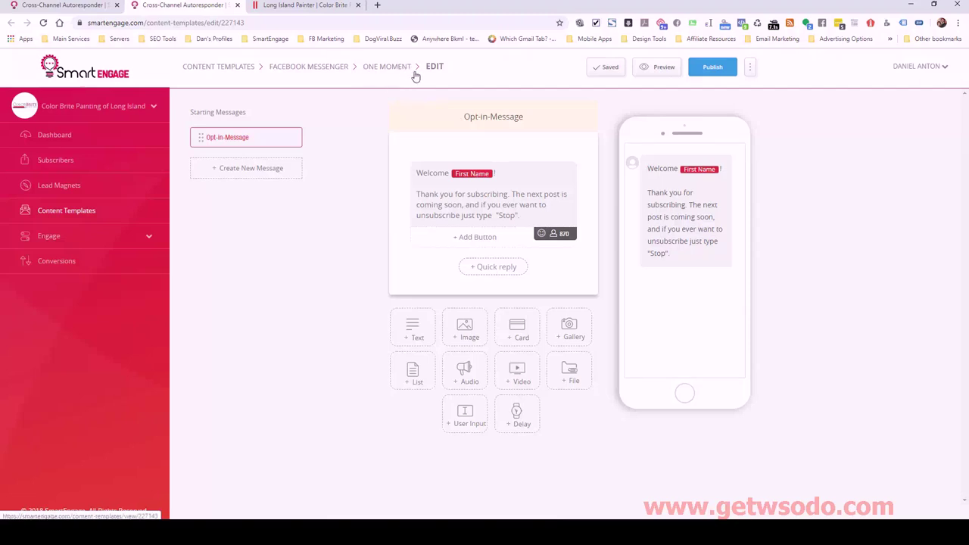
click(528, 215)
drag(528, 215, 415, 196)
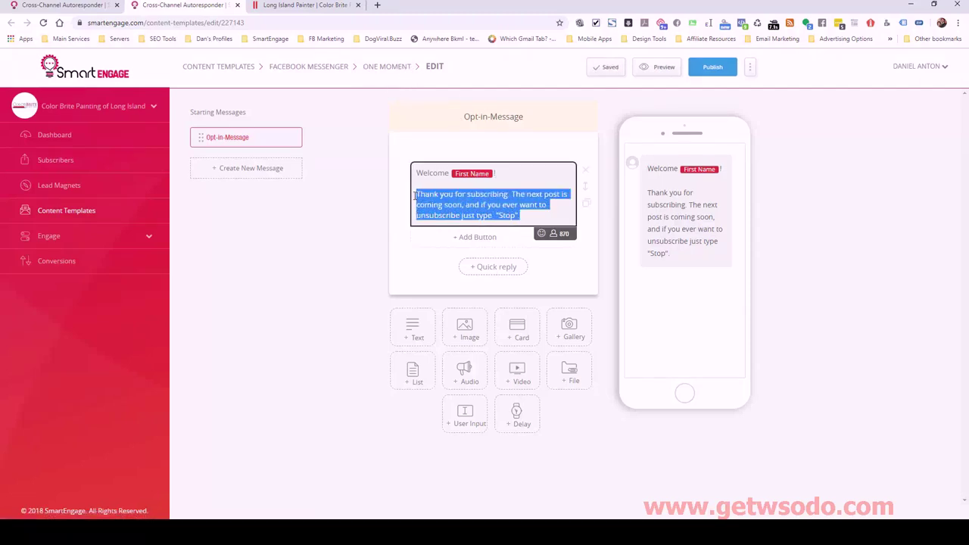
text(One)
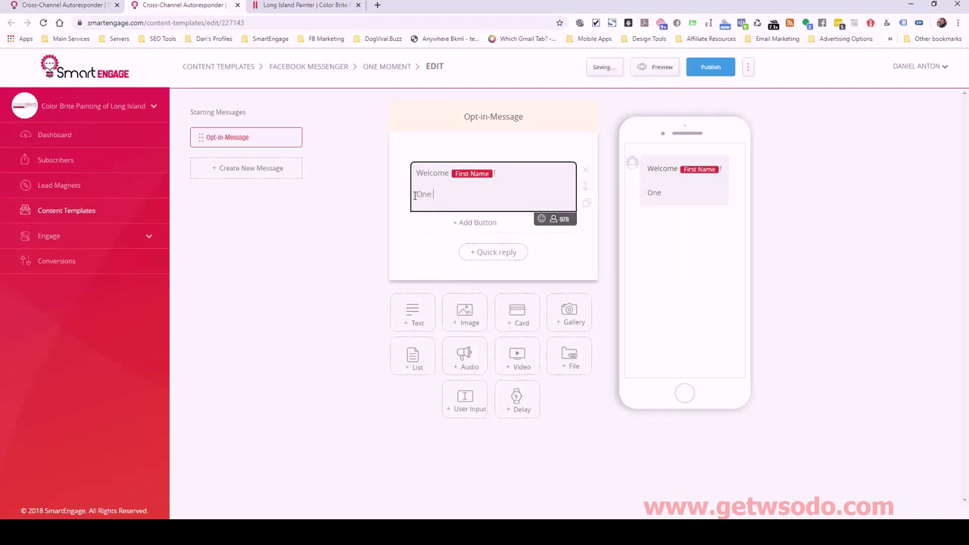
text( moment please...)
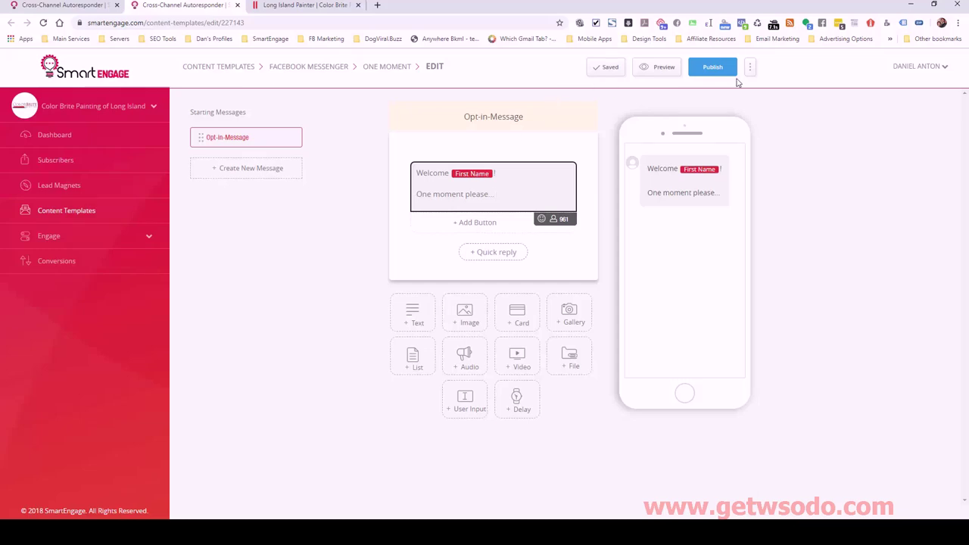
click(714, 71)
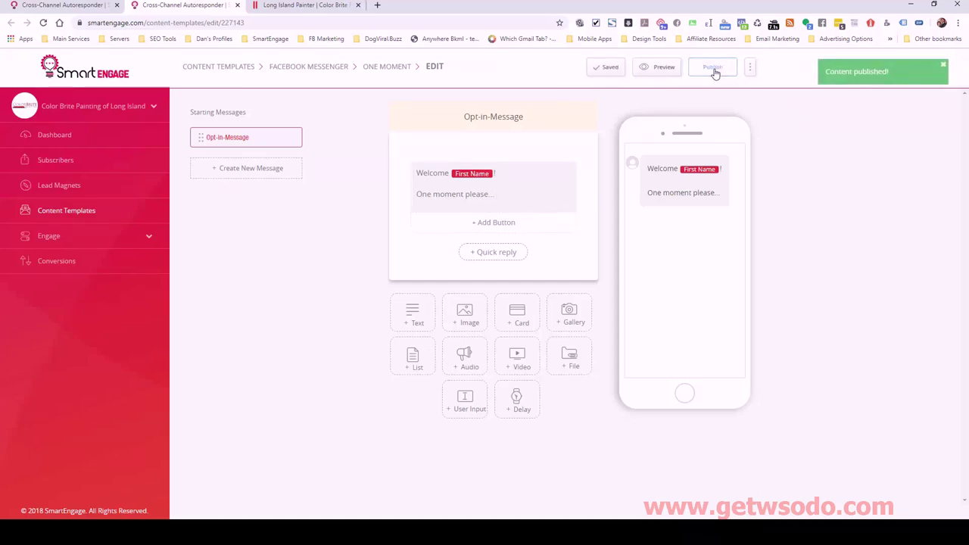
click(237, 6)
click(76, 6)
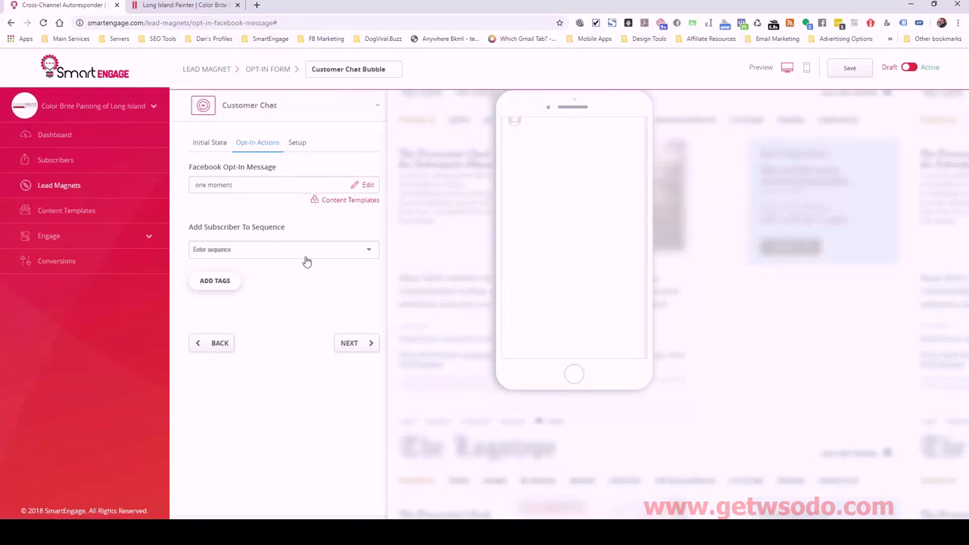
Step: Create the tag customer_chat and add it to the form's opt-in actions
click(223, 286)
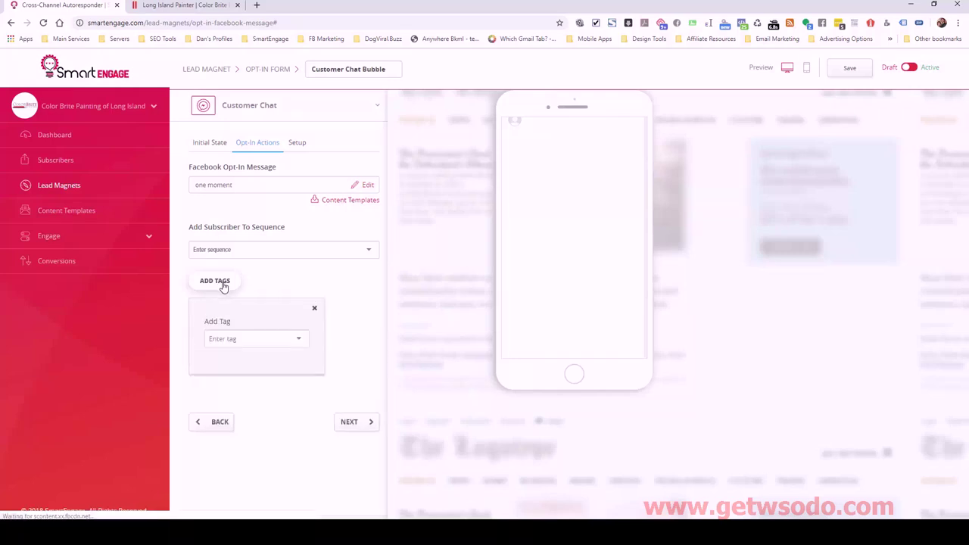
click(247, 339)
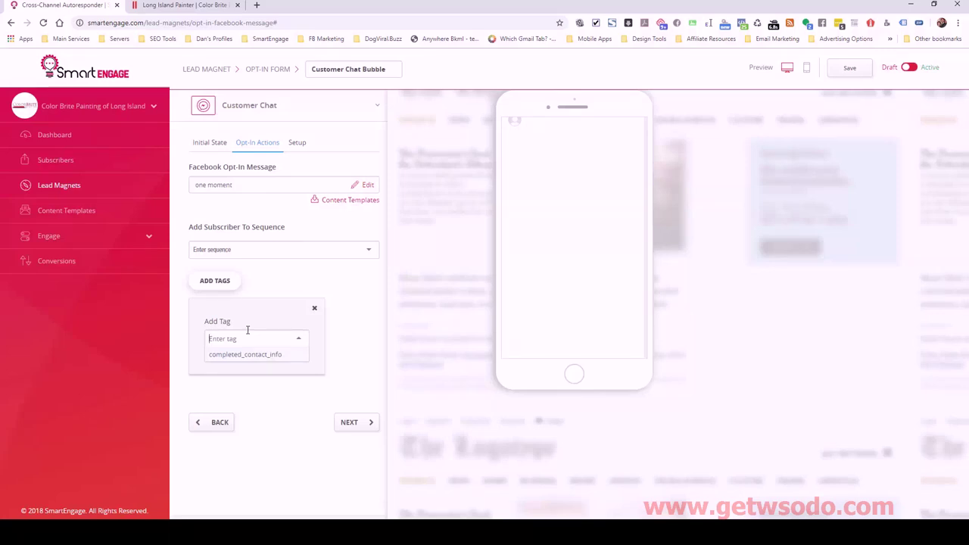
text(customer_chat)
click(256, 362)
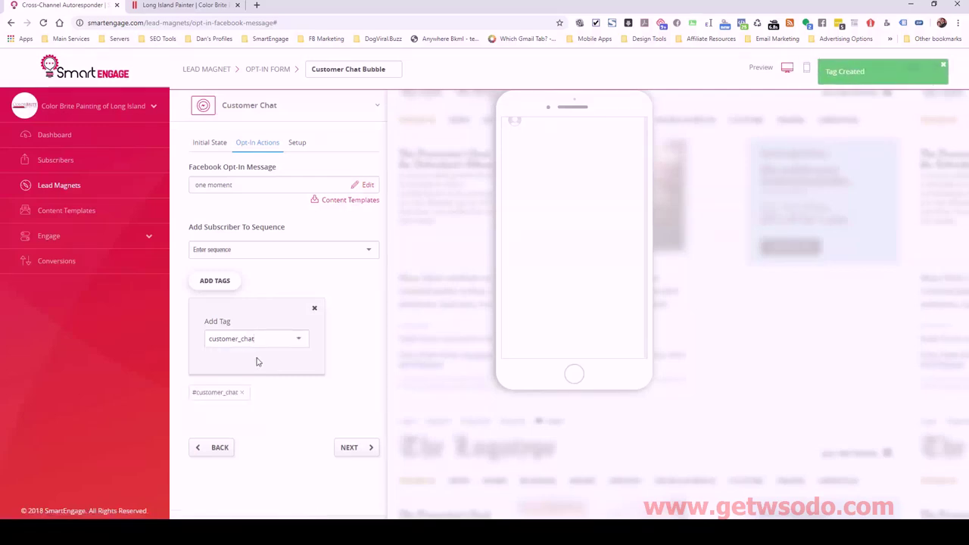
Step: Proceed to the form's setup stage and copy the Color Brite Painting website's address from its open page
click(353, 448)
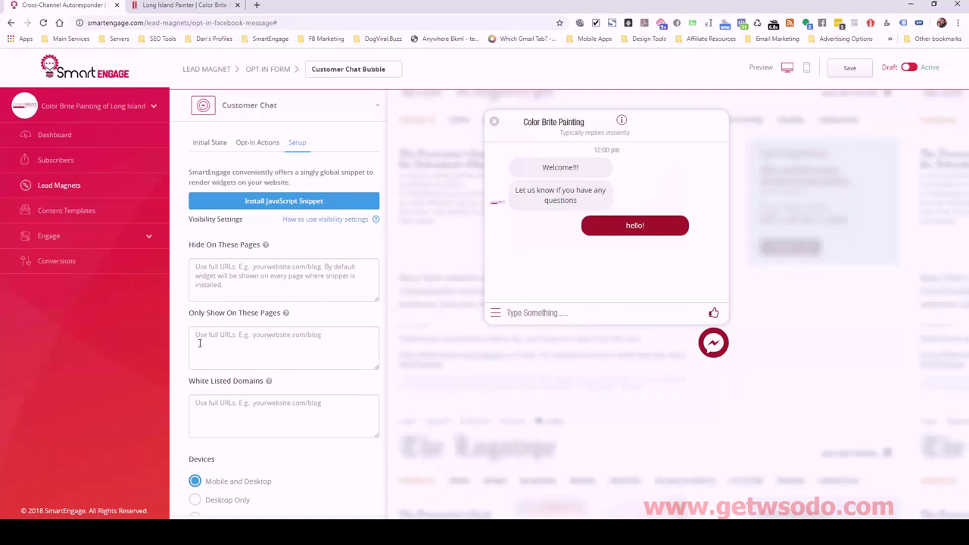
scroll(214, 360, down, 2)
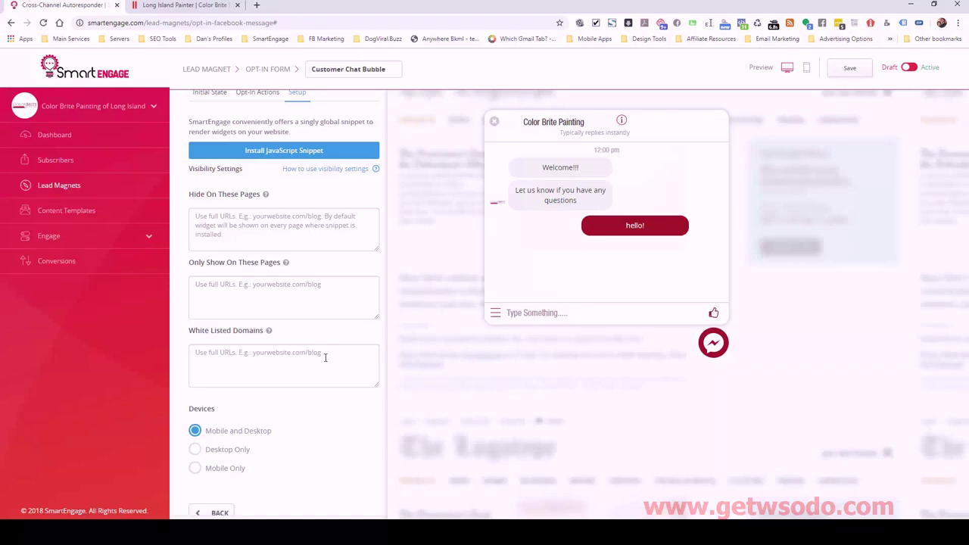
click(185, 6)
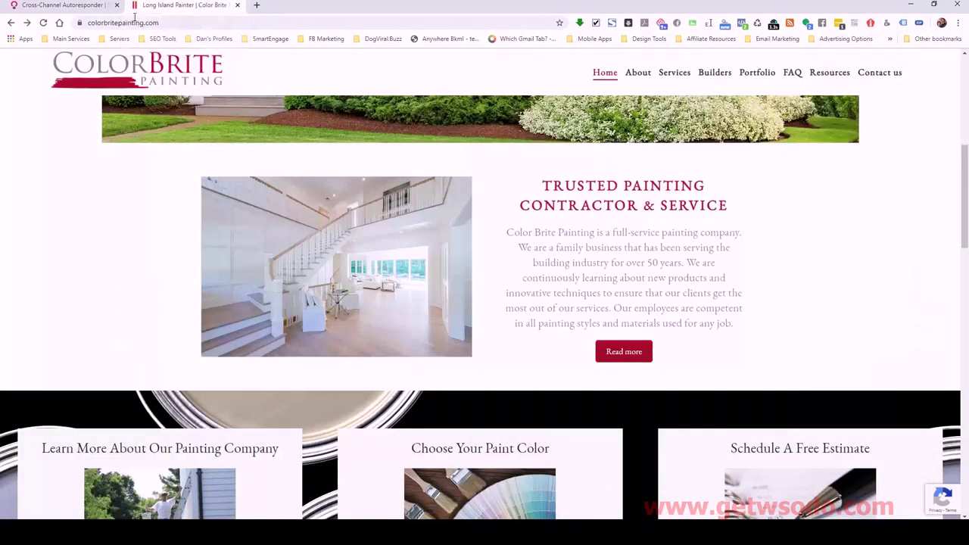
click(125, 23)
key(ctrl+c)
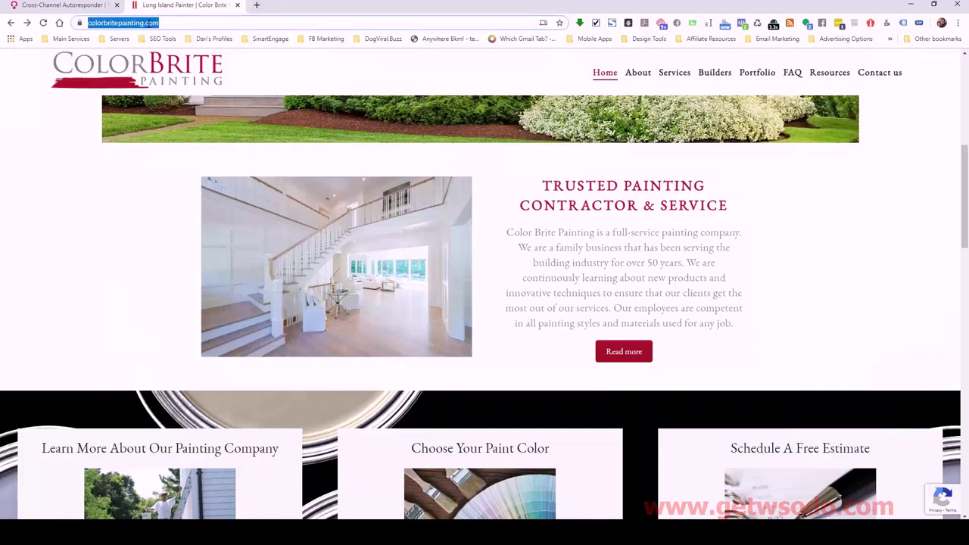
click(71, 6)
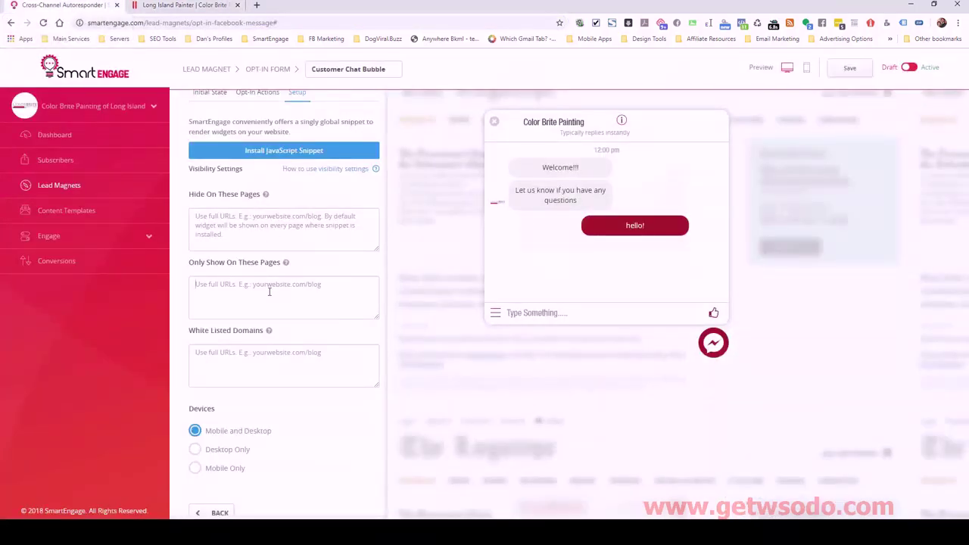
key(ctrl+v)
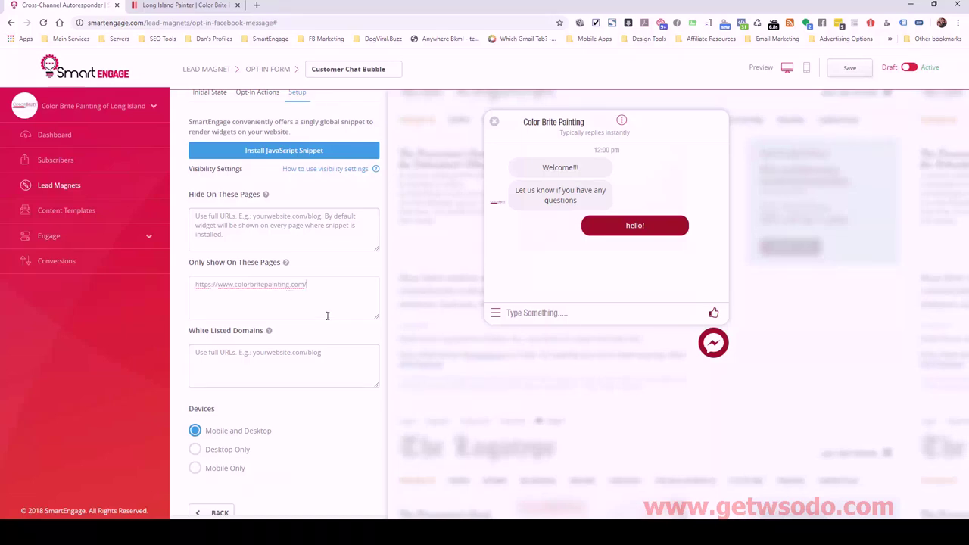
key(ctrl+z)
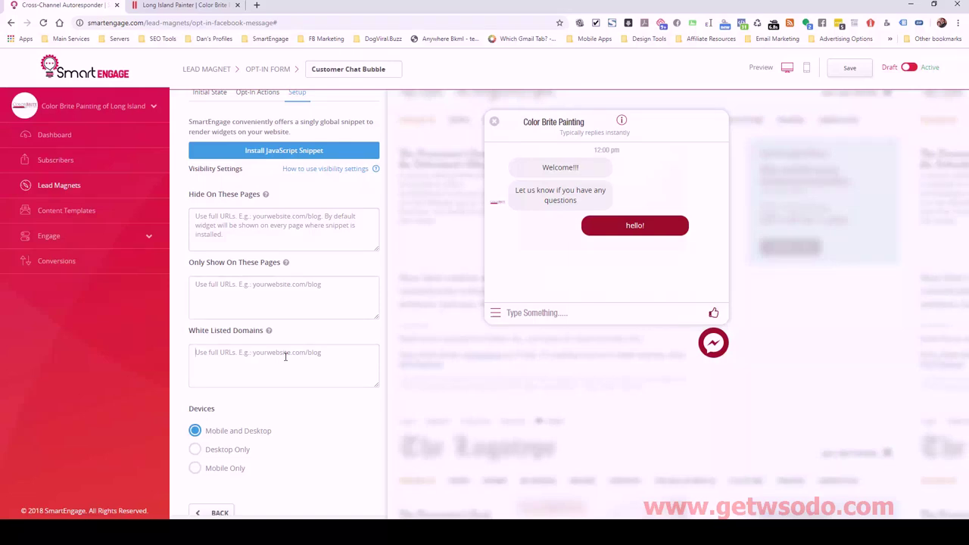
key(ctrl+v)
key(BackSpace)
click(909, 68)
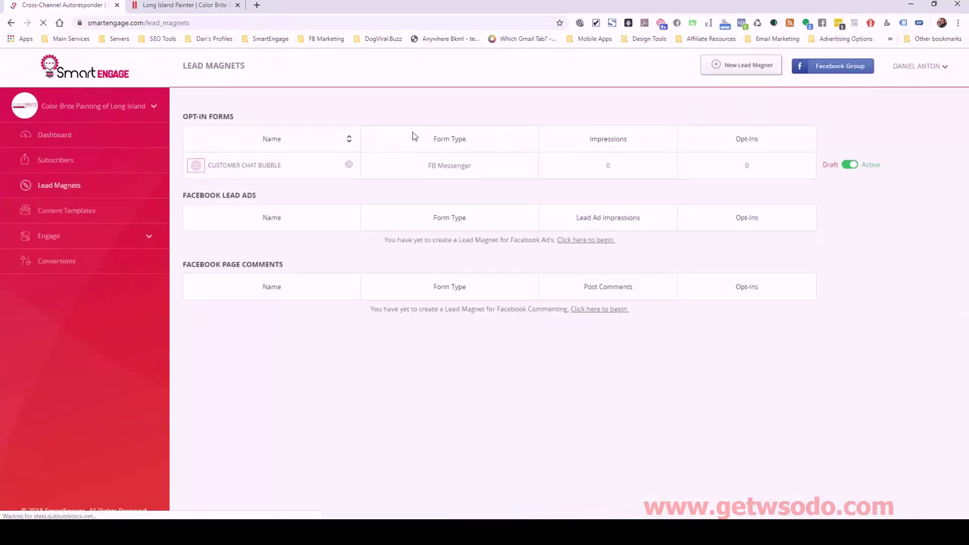
Step: Reopen the Customer Chat Bubble form and review its opt-in actions and setup settings
click(264, 172)
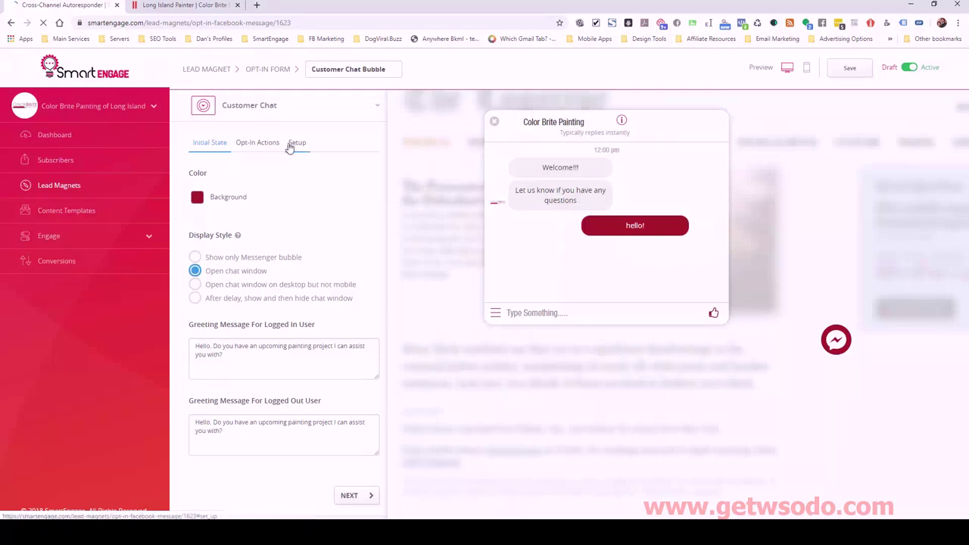
click(261, 144)
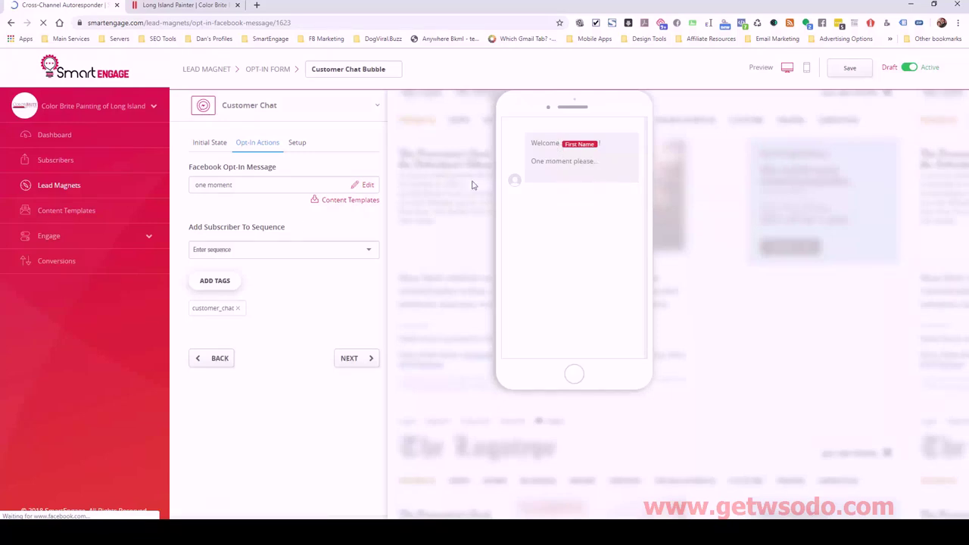
click(293, 146)
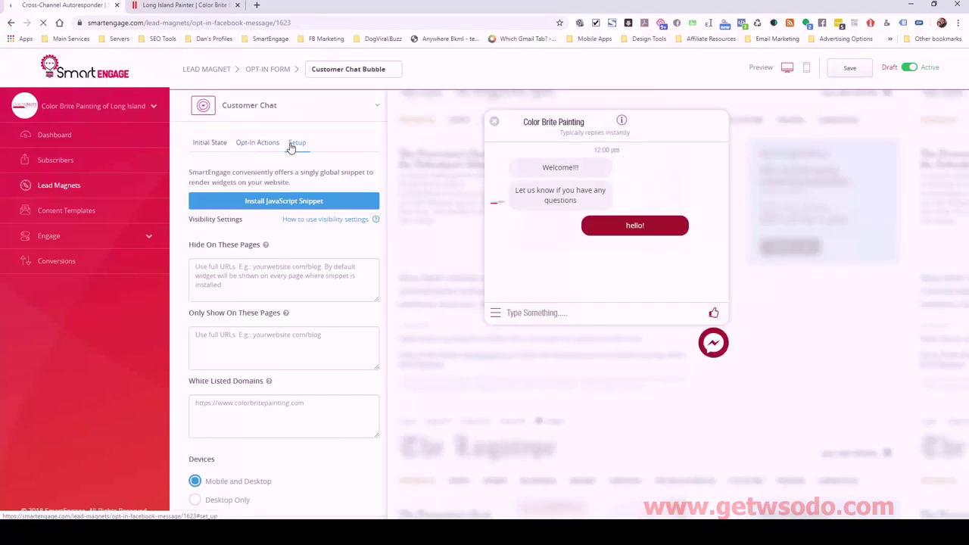
scroll(318, 352, down, 1)
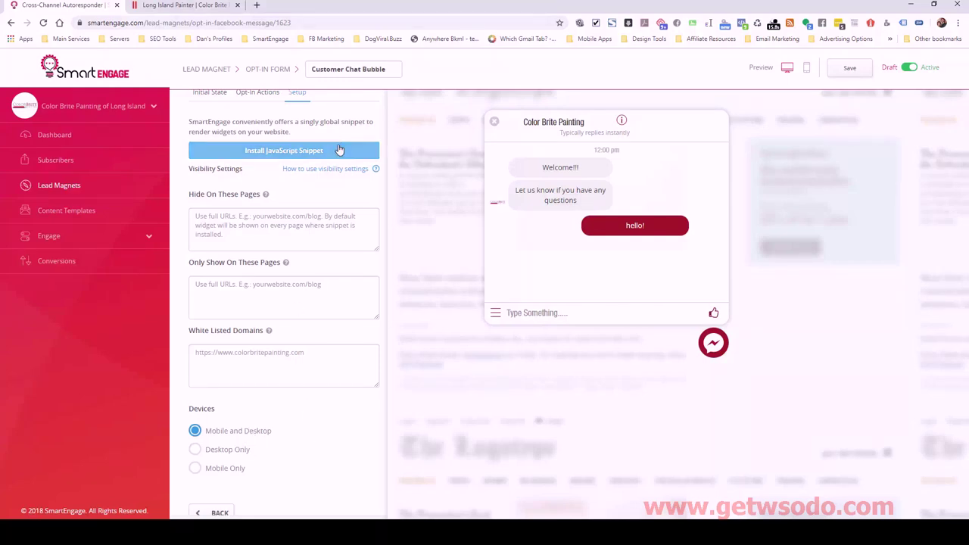
Step: Create a new automation sequence and name it "Customer Support Bot"
click(145, 242)
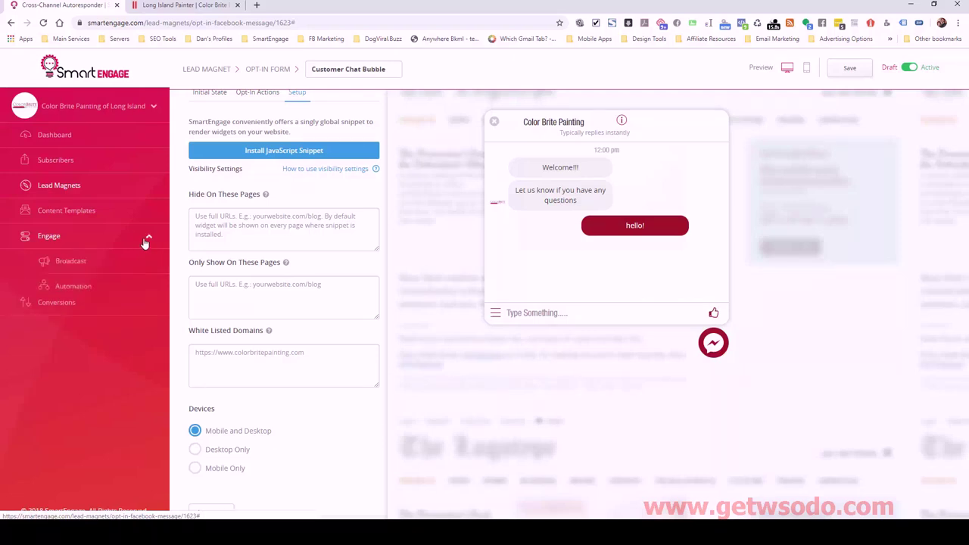
click(73, 287)
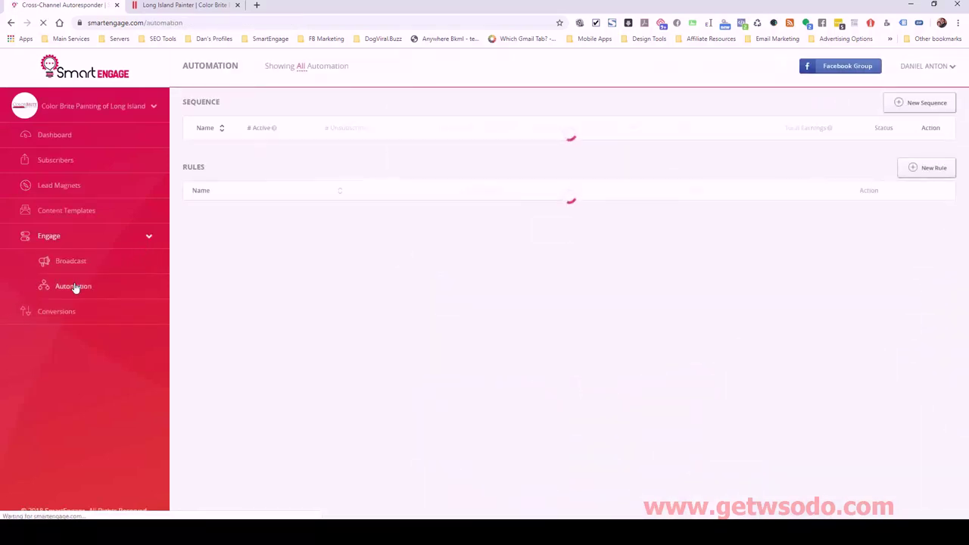
click(910, 106)
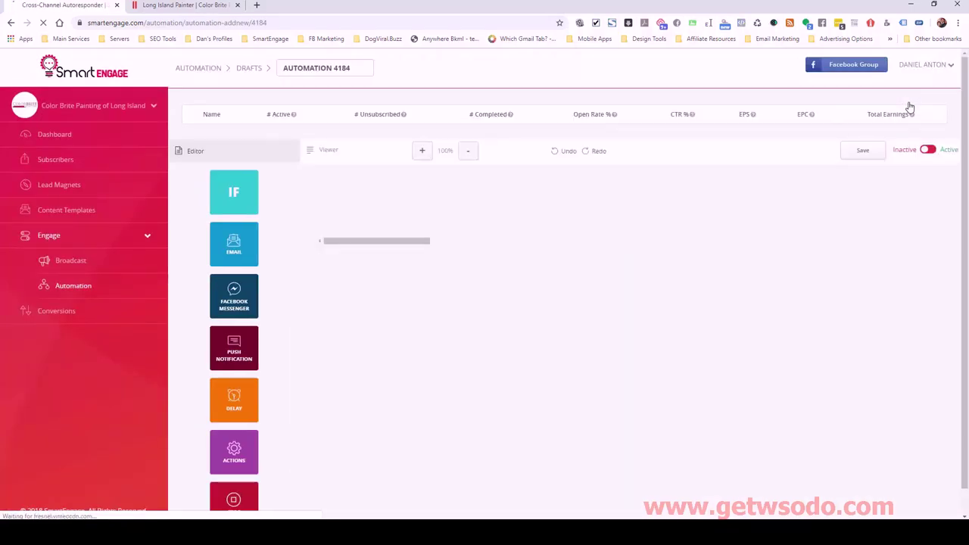
drag(286, 68, 359, 70)
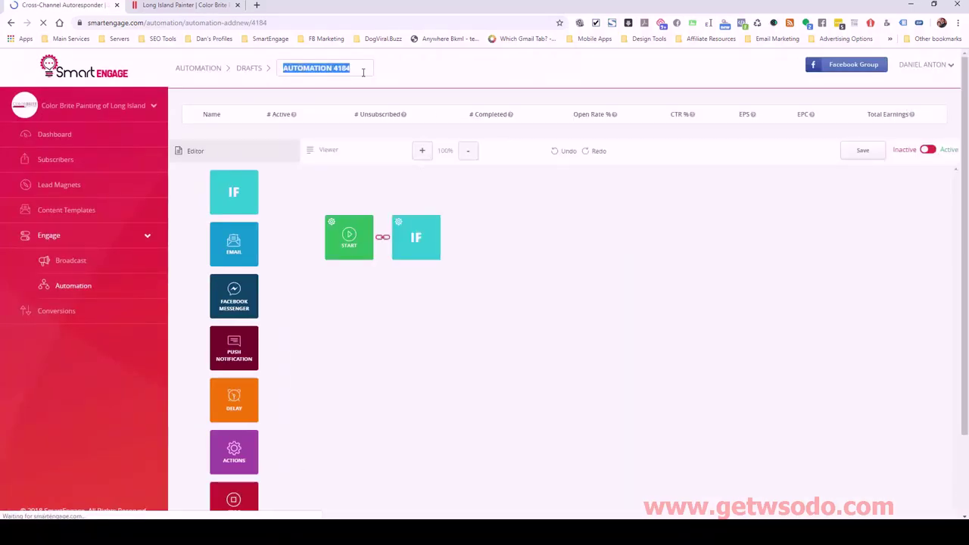
text(C)
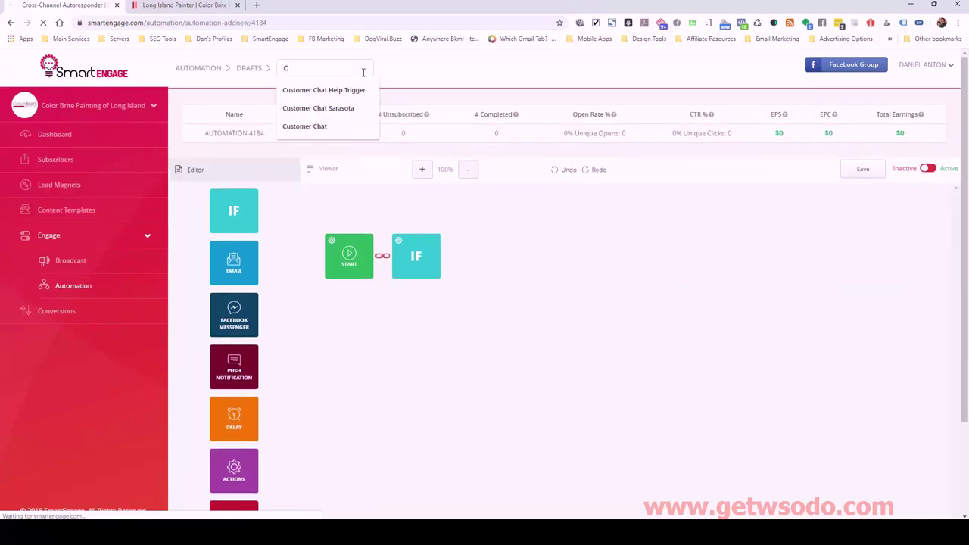
text(ustomer Support Bot)
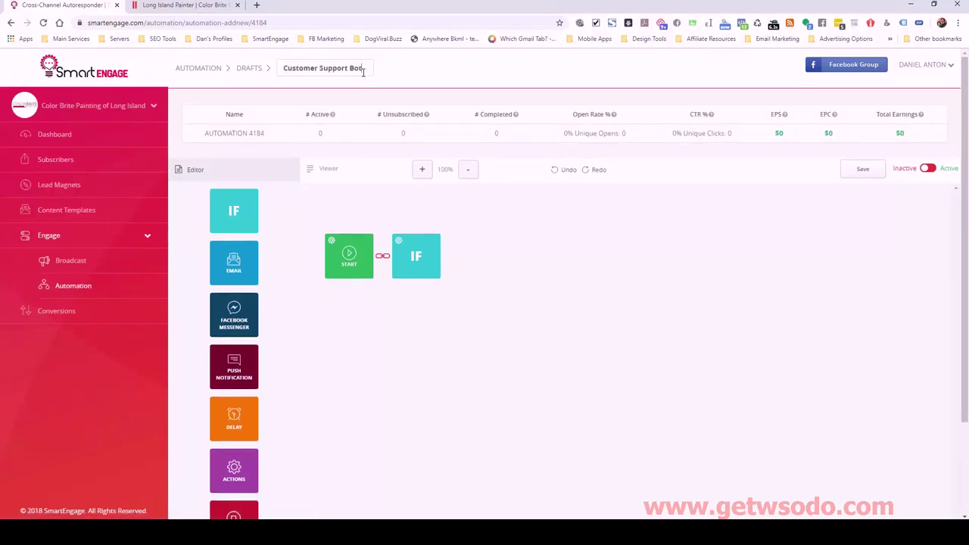
Step: Configure the Start block to run the automation every time it is triggered
click(332, 244)
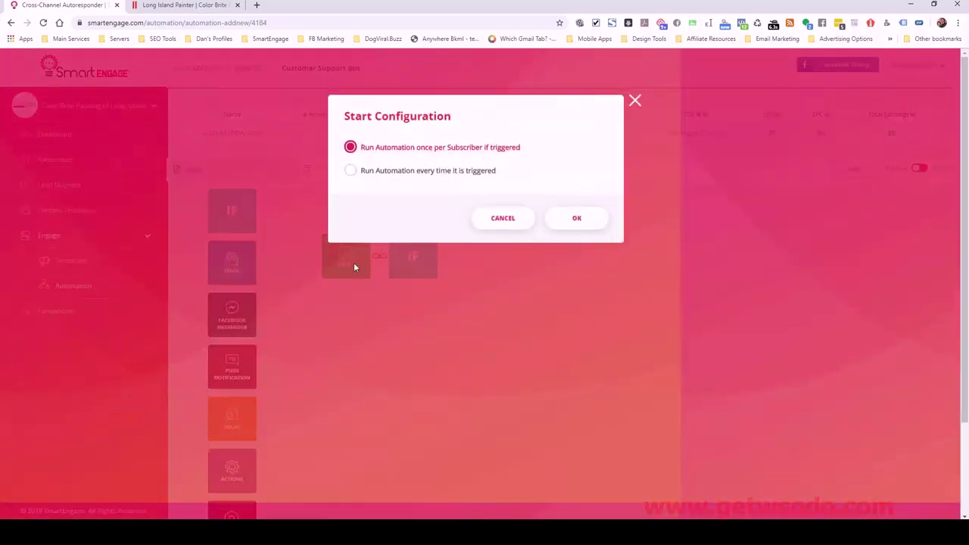
click(352, 173)
click(574, 220)
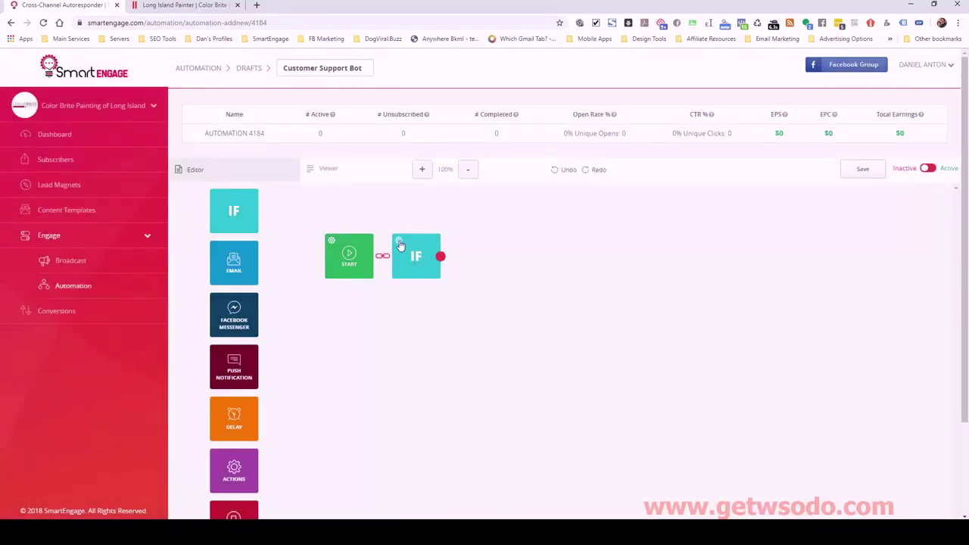
Step: Set the IF block's condition to the tag #customer_chat being applied
click(400, 243)
click(474, 154)
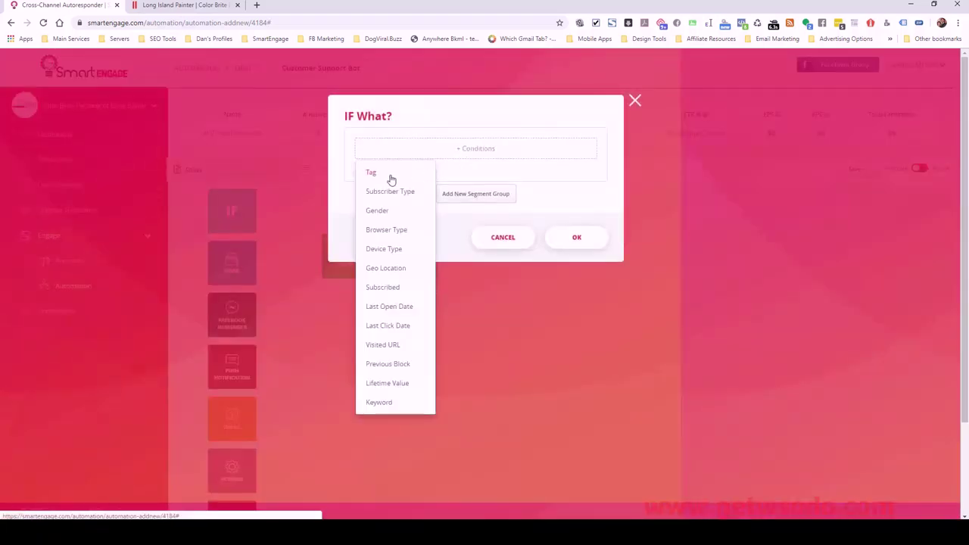
mouse_move(383, 178)
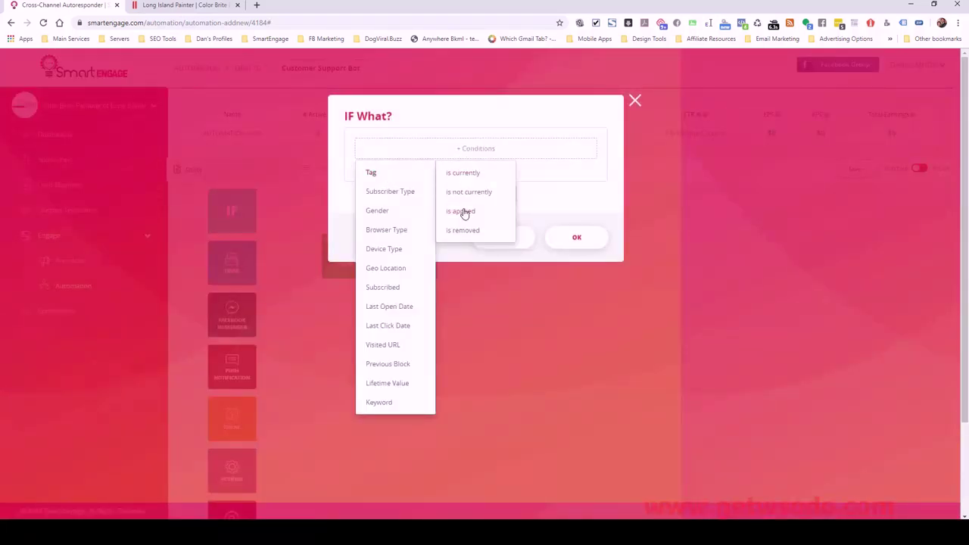
mouse_move(463, 212)
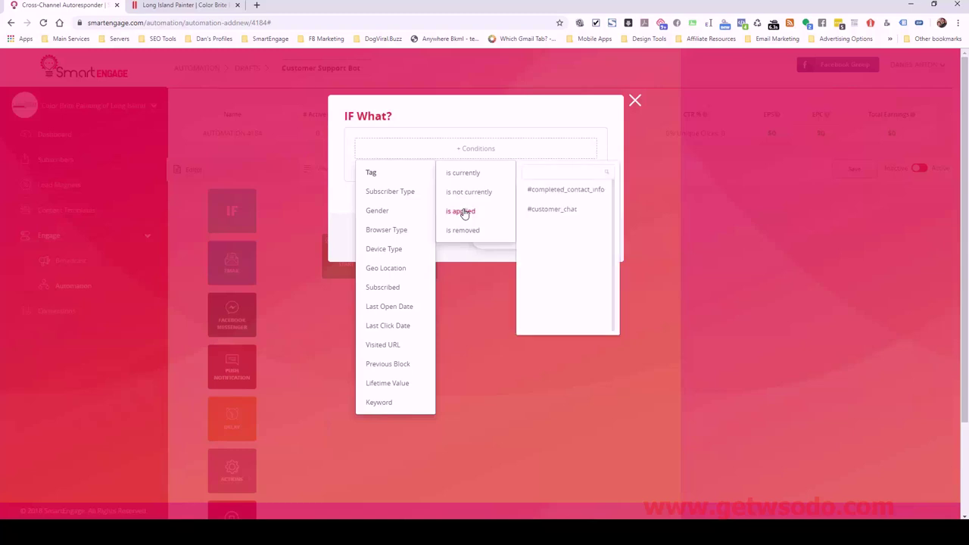
click(540, 213)
click(576, 252)
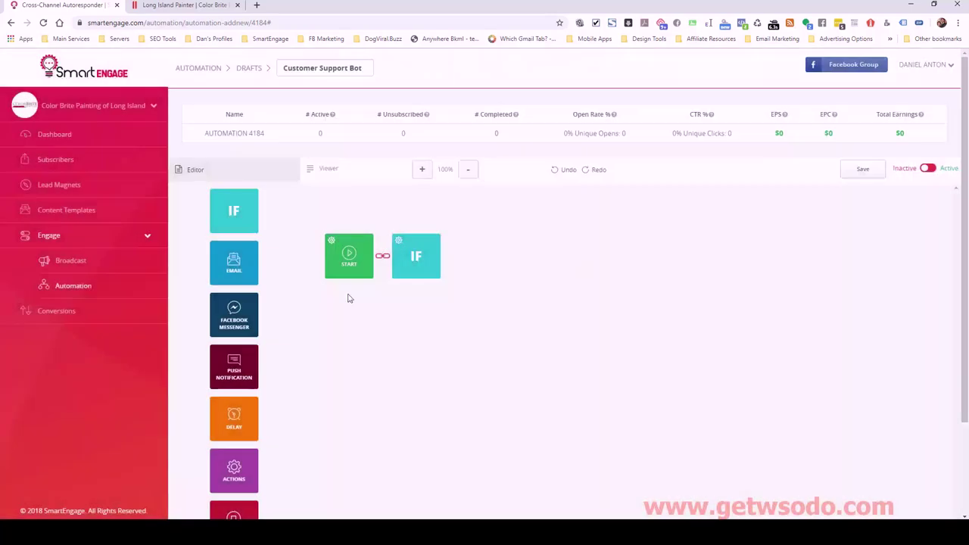
Step: Add a Facebook Messenger block beside the IF block and connect the IF block to it
drag(241, 326, 493, 257)
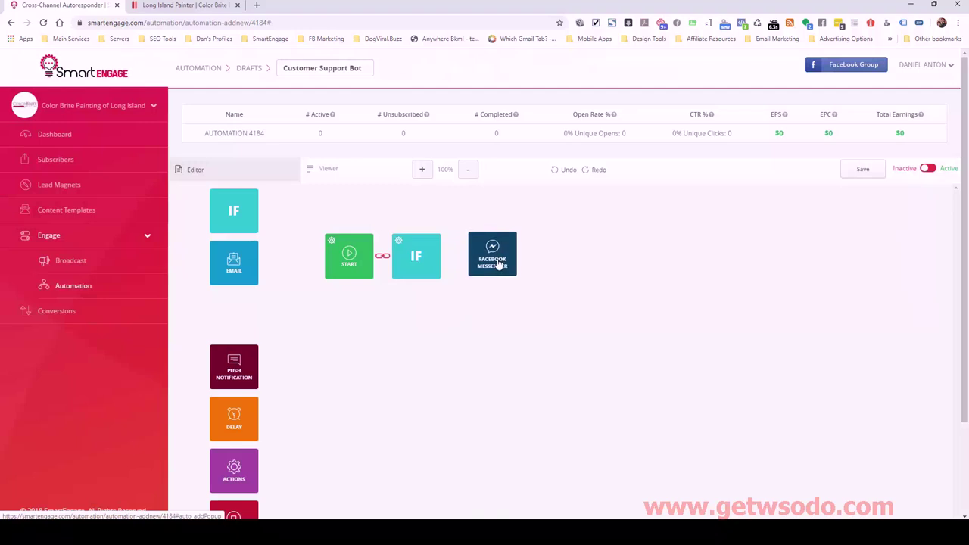
mouse_move(441, 257)
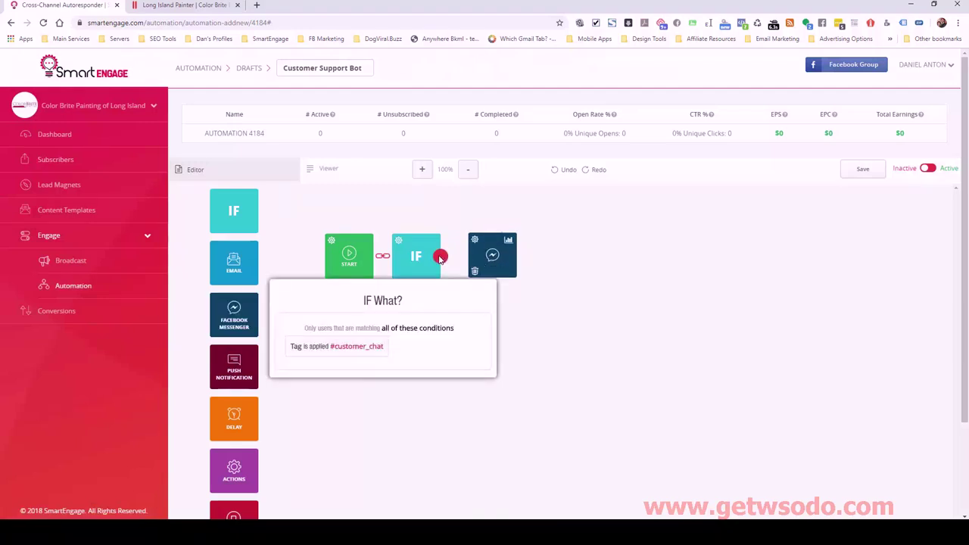
drag(441, 258, 477, 257)
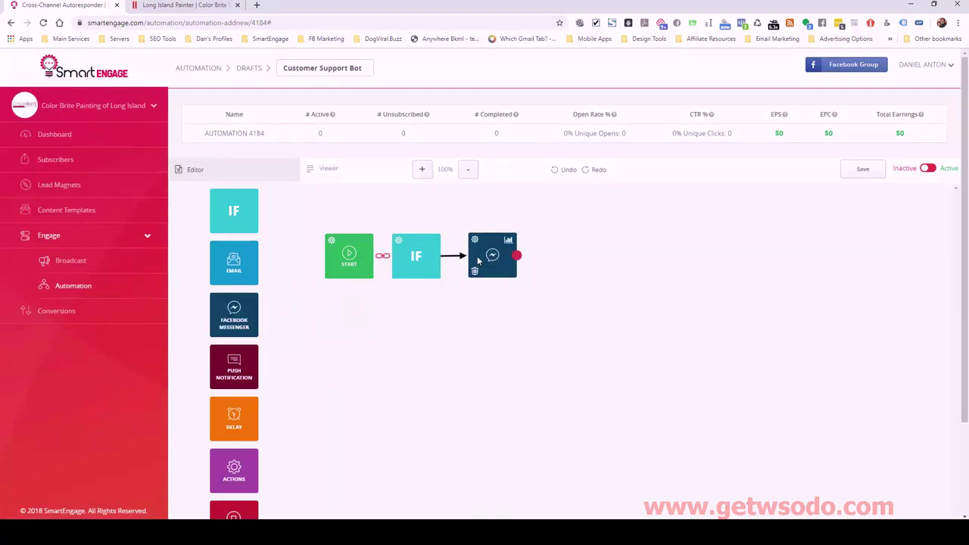
Step: Place a Delay block and an Actions block after the Messenger block, and link the Messenger block to the Delay
drag(237, 471, 634, 261)
drag(244, 426, 582, 253)
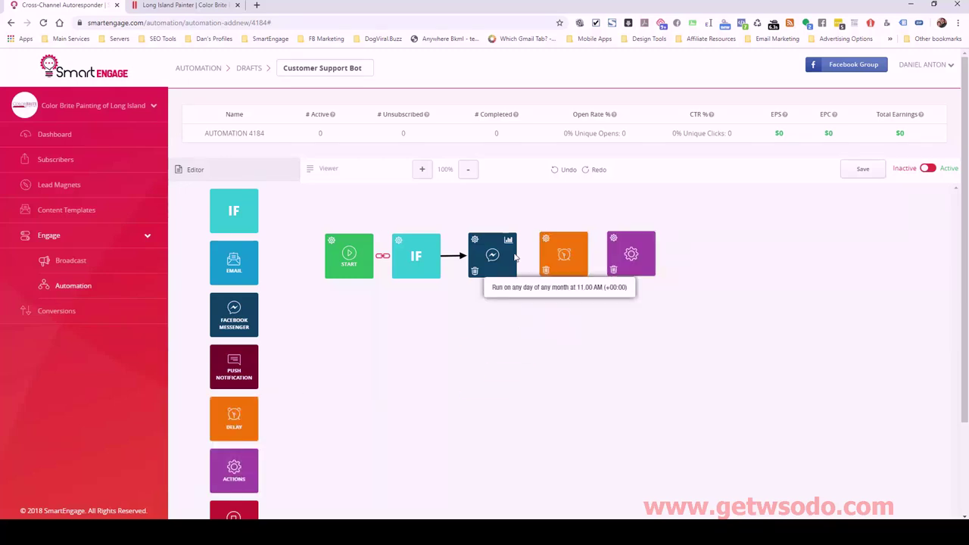
mouse_move(562, 256)
Step: Turn on the Delay block's waiting time and set it to 5 minutes on any day
click(545, 241)
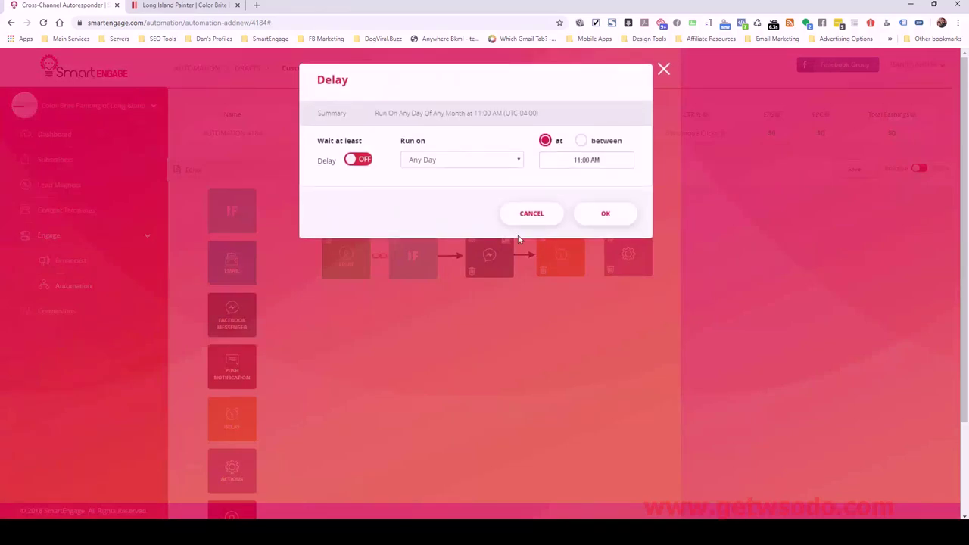
click(357, 159)
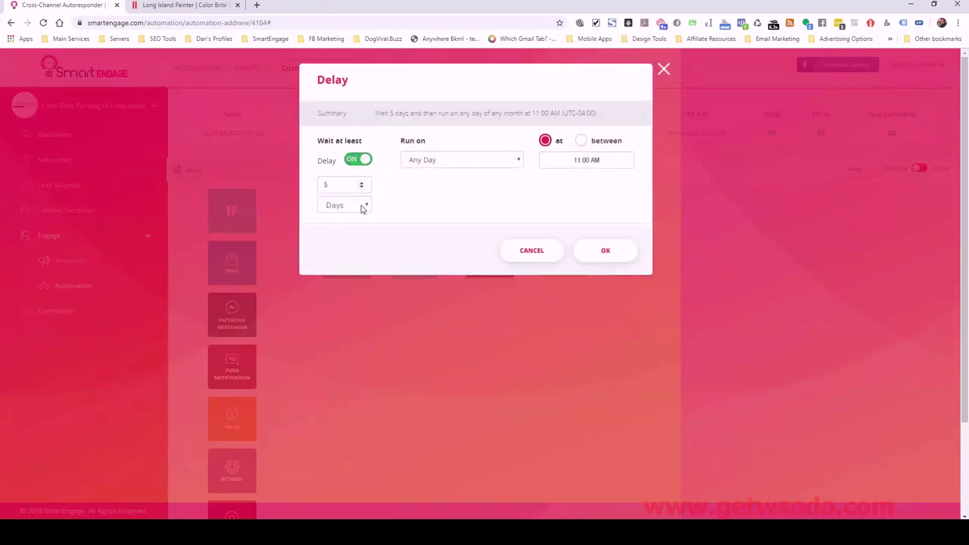
click(362, 207)
click(358, 241)
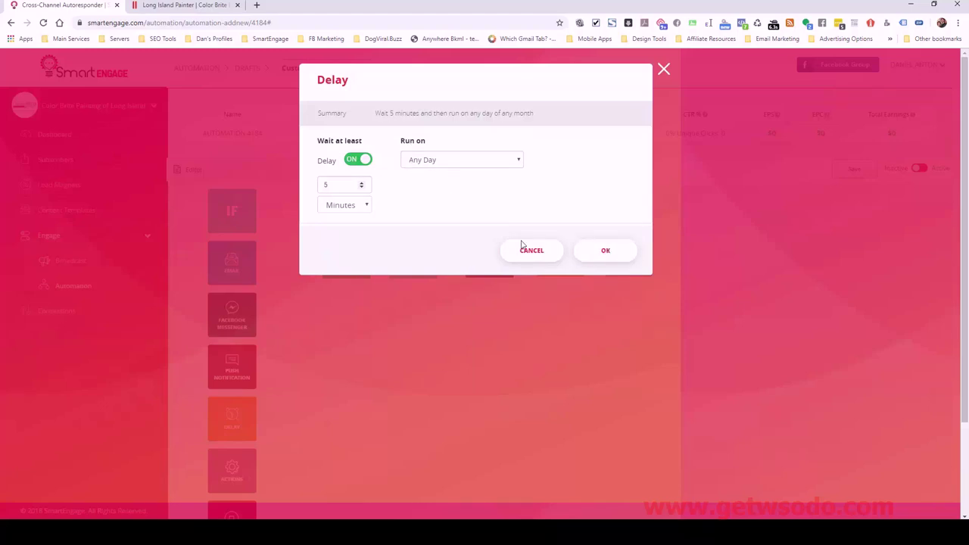
click(599, 252)
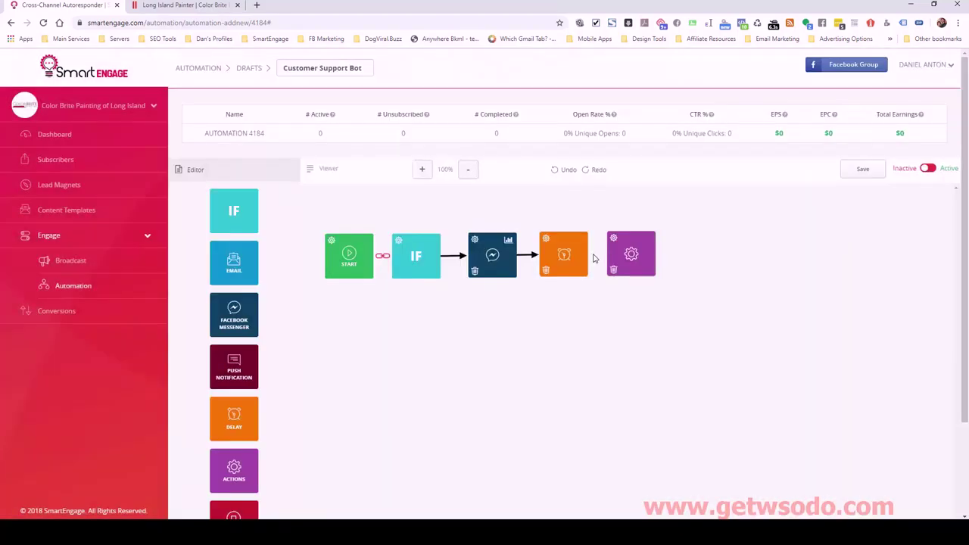
Step: Link the Delay block to the Actions block and set its action to remove the #customer_chat tag from the subscriber
click(588, 256)
drag(589, 256, 621, 258)
click(614, 240)
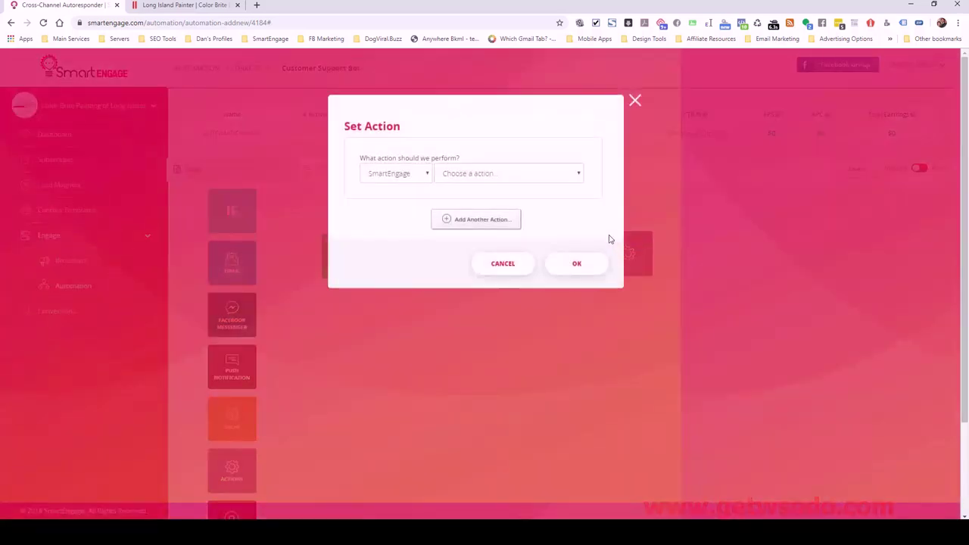
click(478, 175)
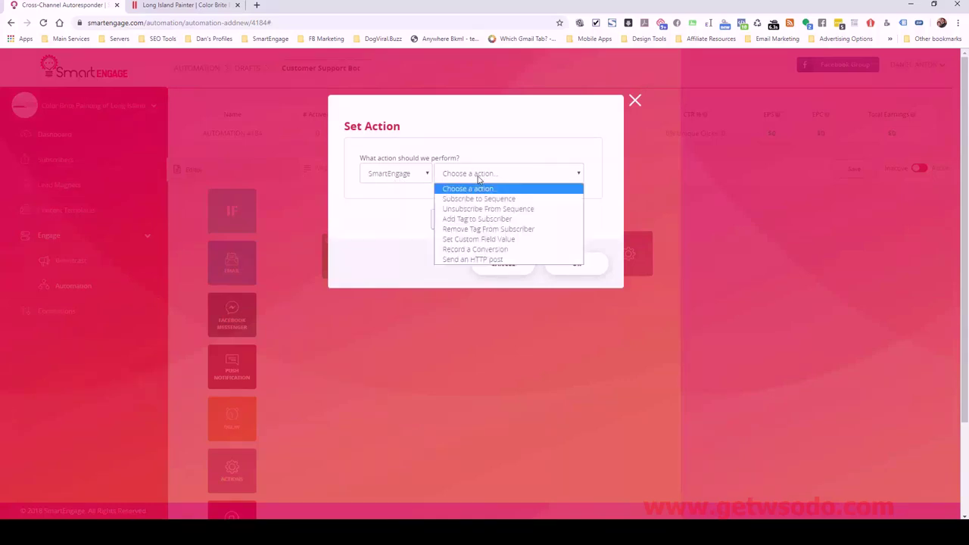
click(497, 229)
click(468, 220)
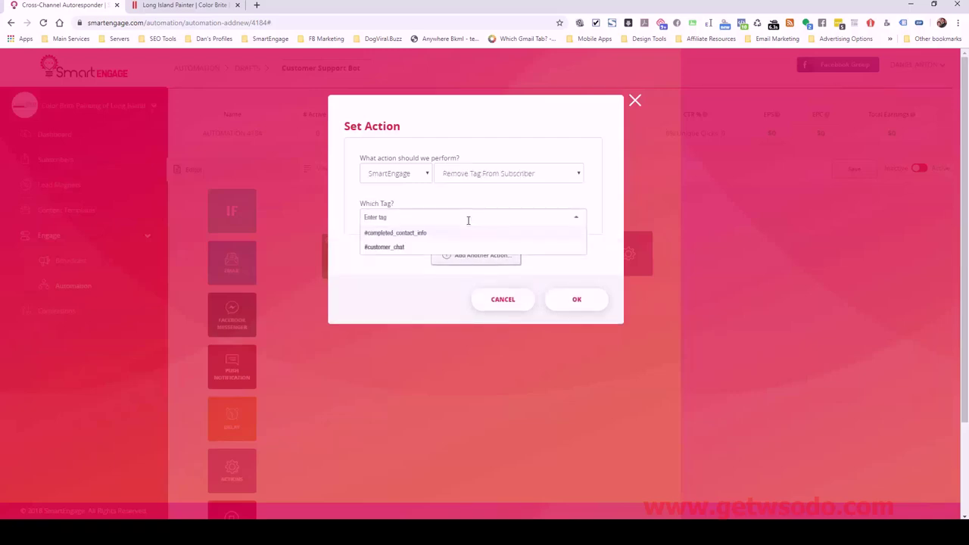
click(395, 249)
click(574, 299)
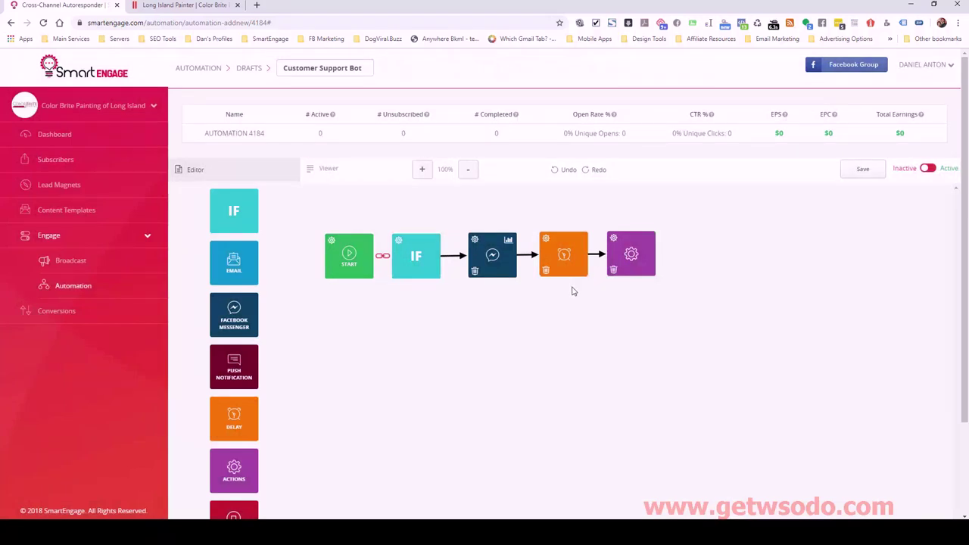
Step: Load the Main Chatbot template from Color Brite Main Templates into the Facebook Messenger block and check its promotional message
click(475, 241)
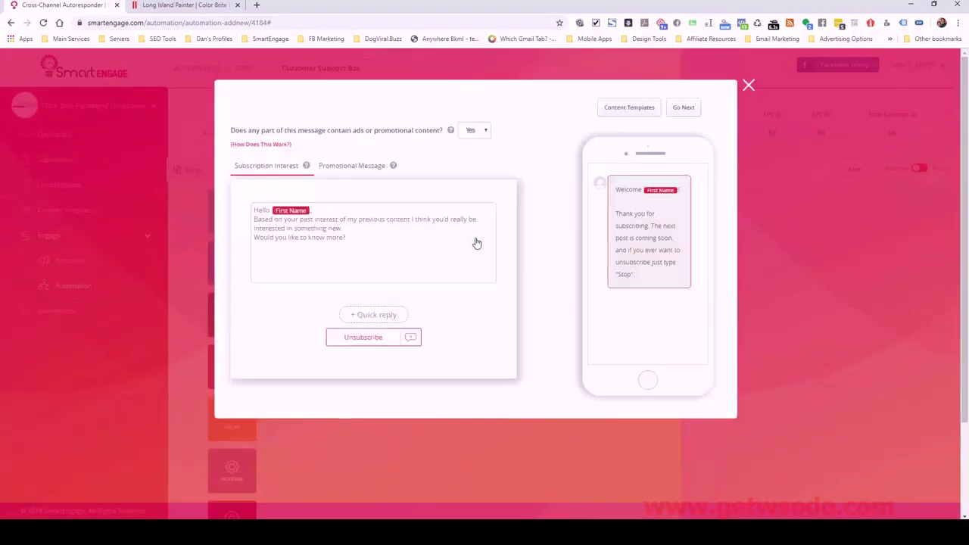
click(623, 108)
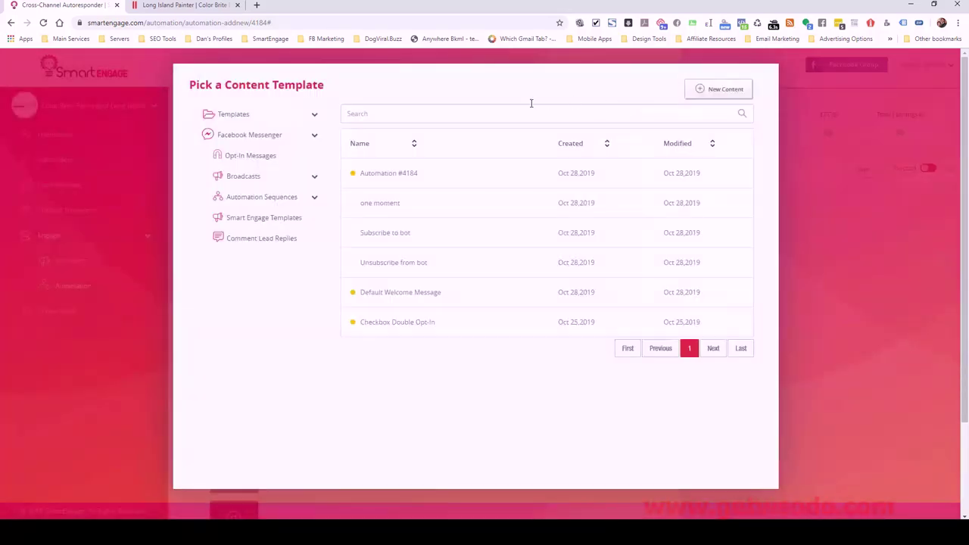
click(306, 117)
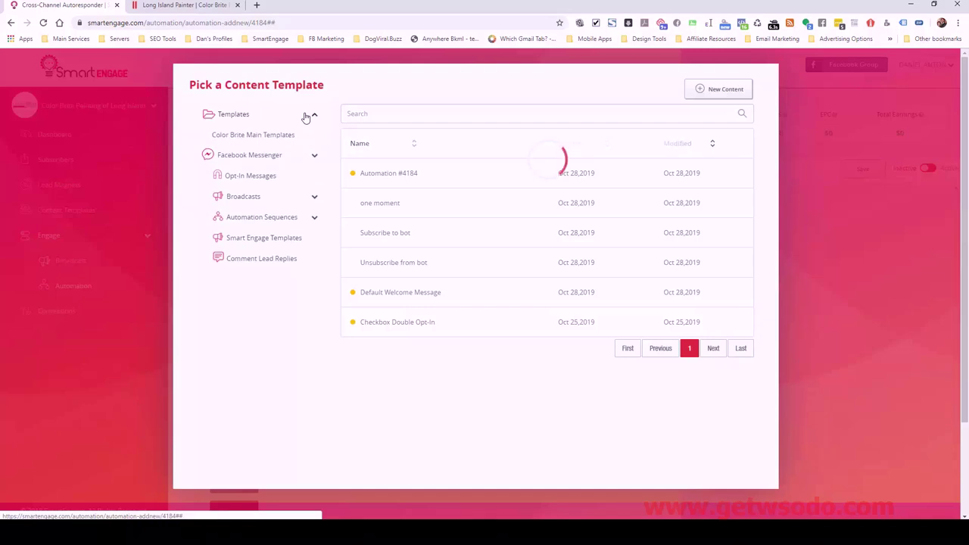
click(251, 136)
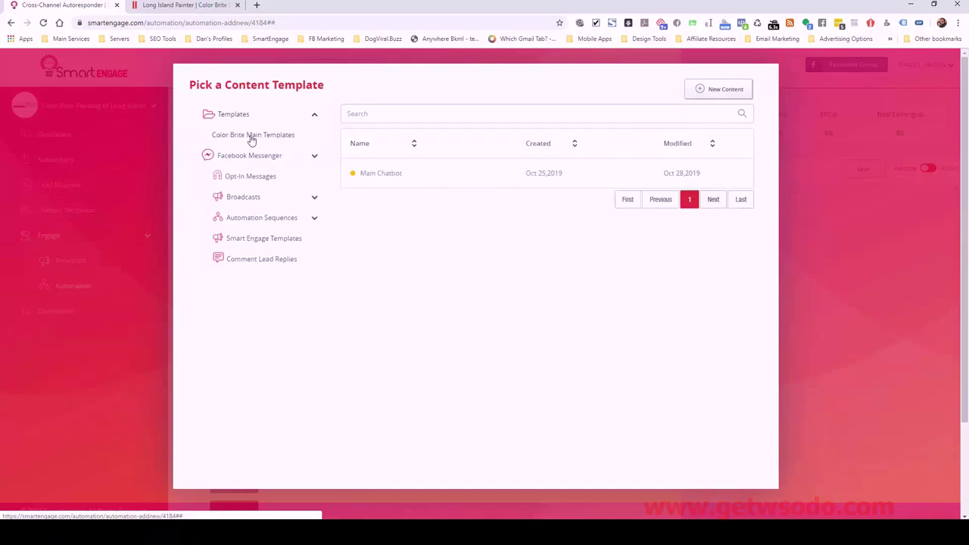
click(378, 175)
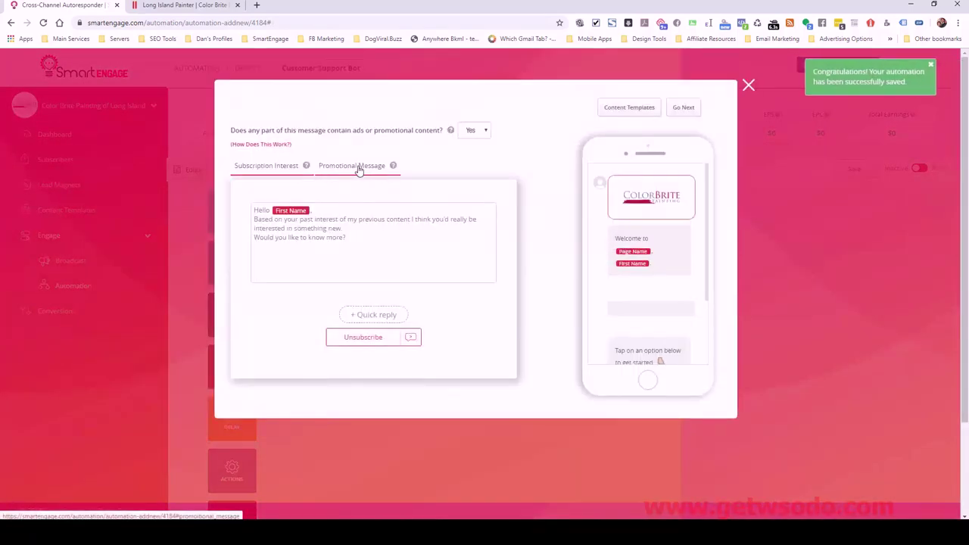
click(360, 169)
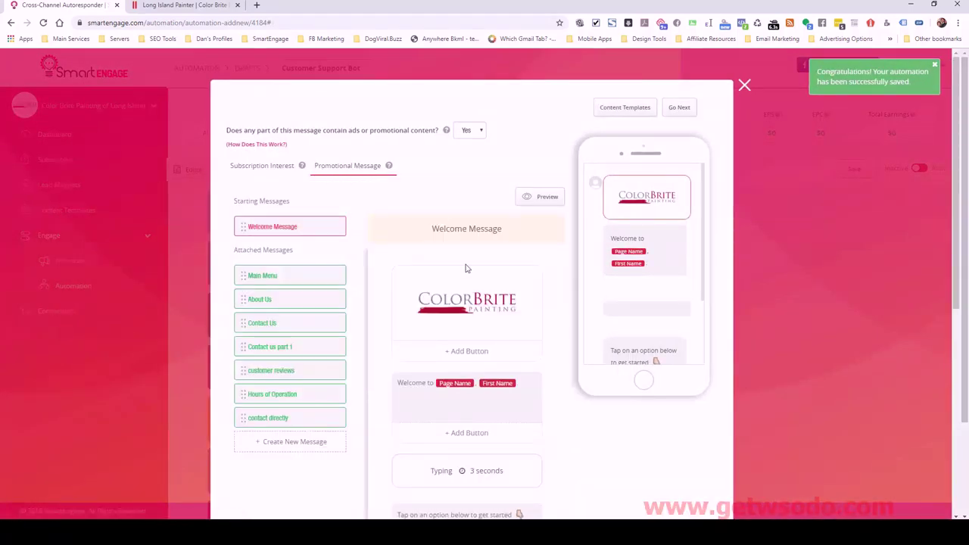
scroll(468, 277, down, 3)
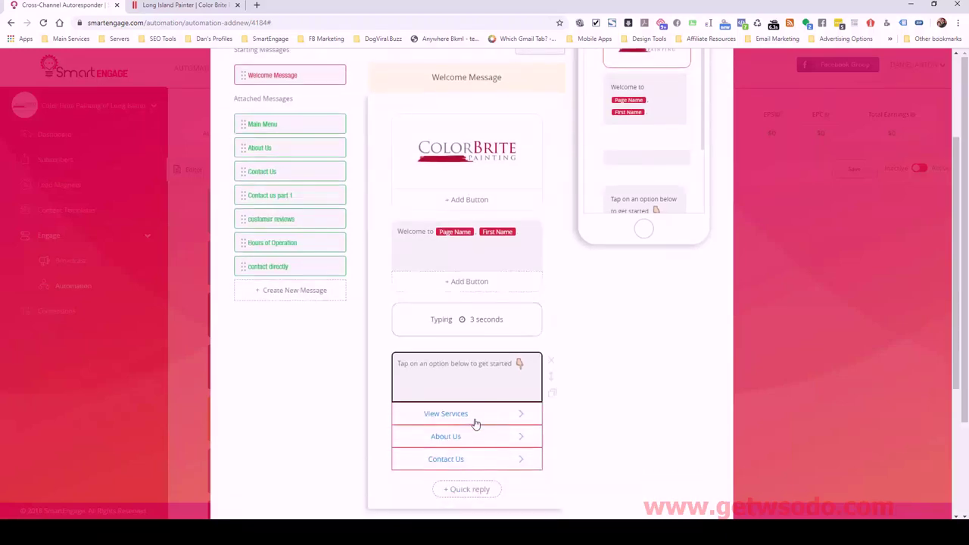
scroll(455, 277, up, 3)
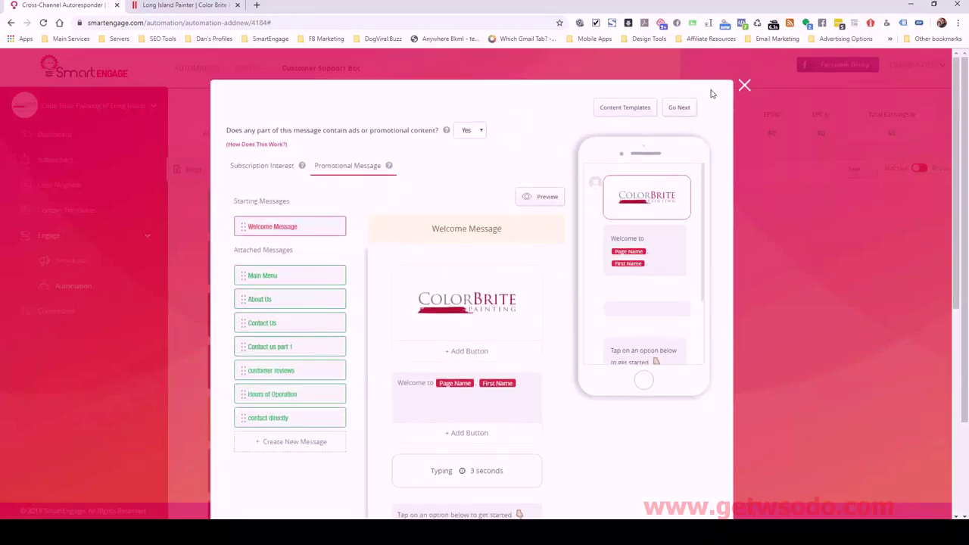
click(679, 109)
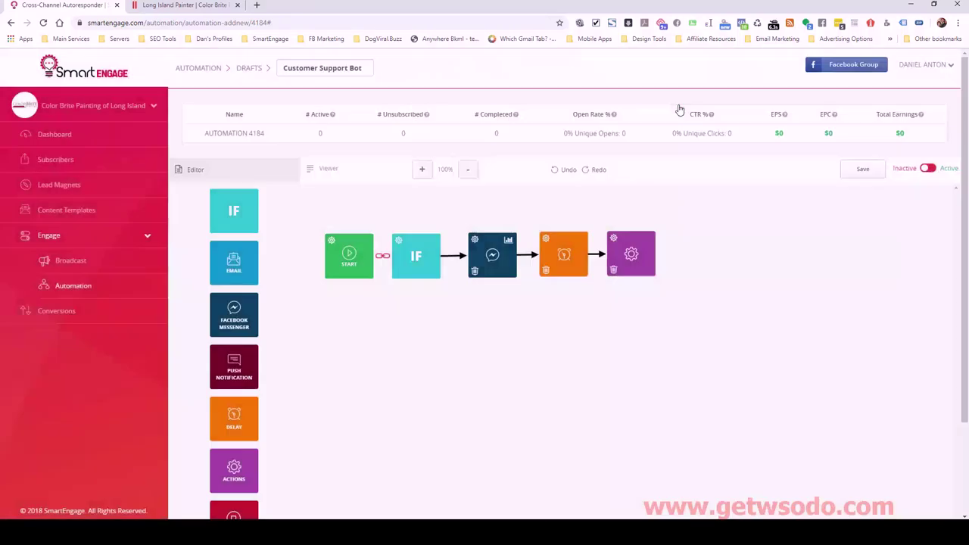
Step: Activate the Customer Support Bot automation and save it
click(928, 169)
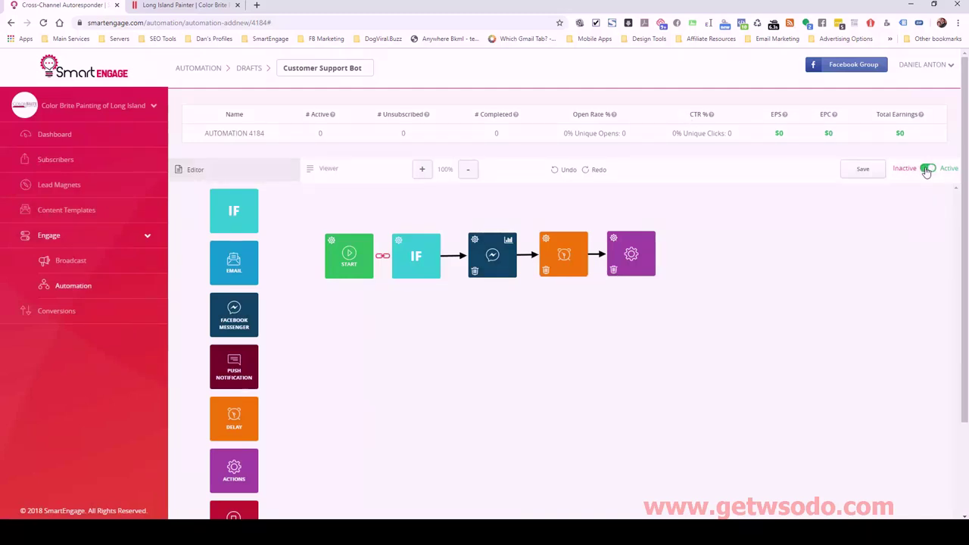
click(864, 170)
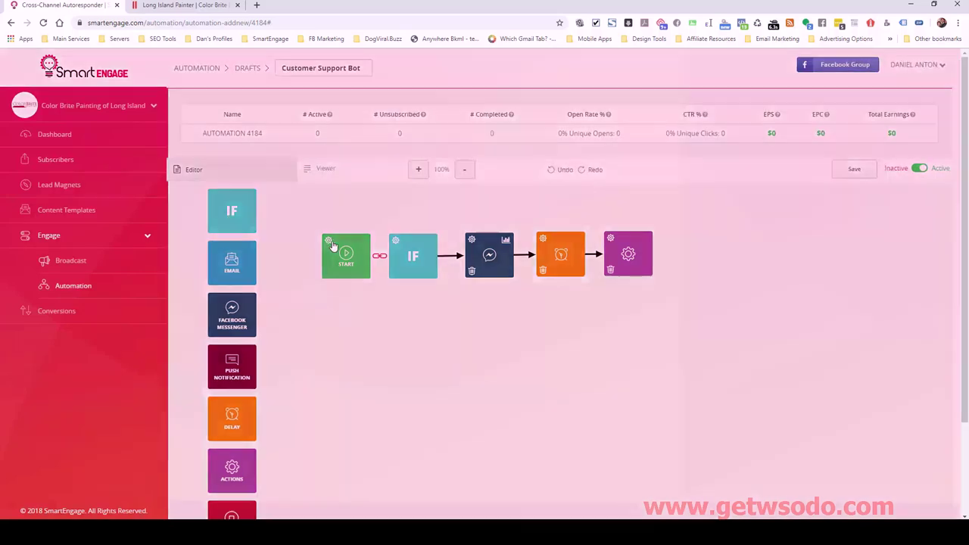
Step: Review the configuration of the Start, IF and Facebook Messenger blocks without changing anything
click(331, 242)
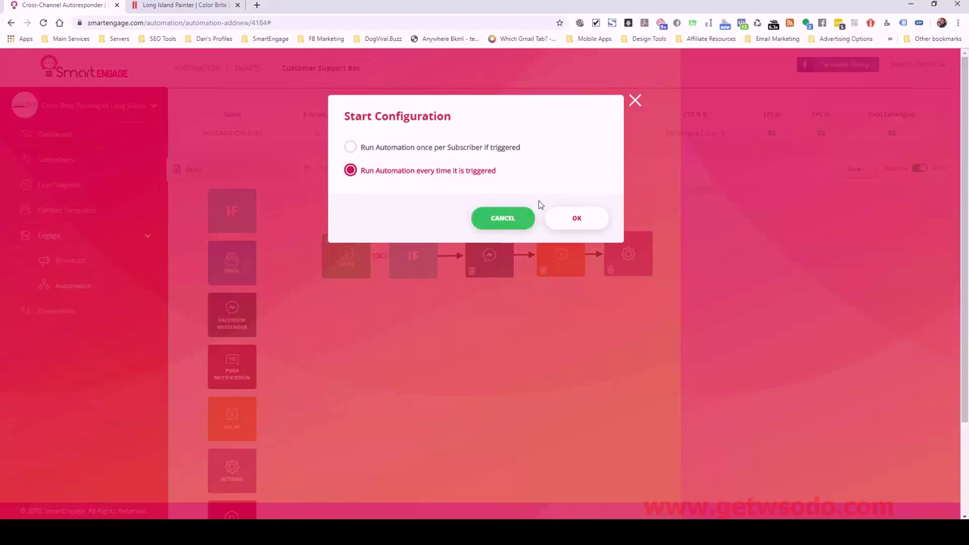
click(635, 100)
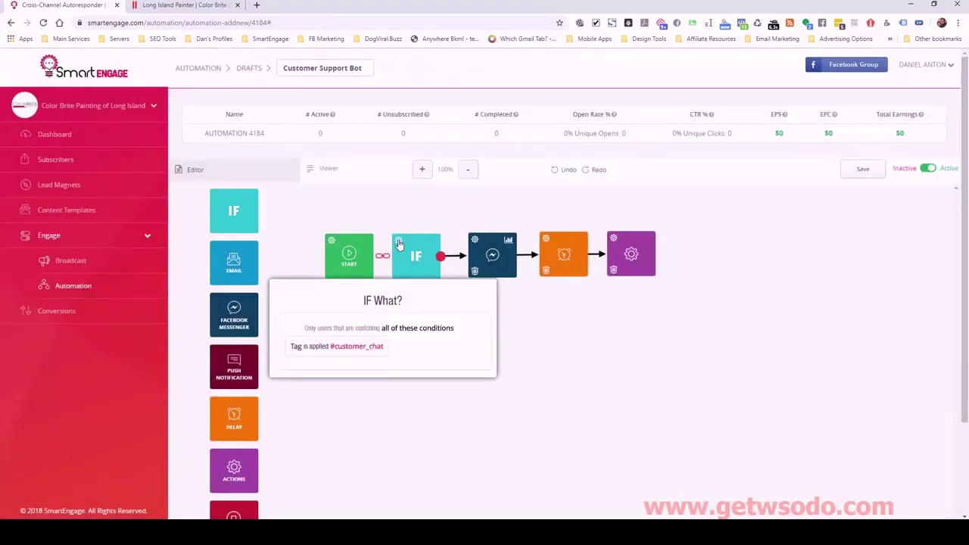
click(399, 241)
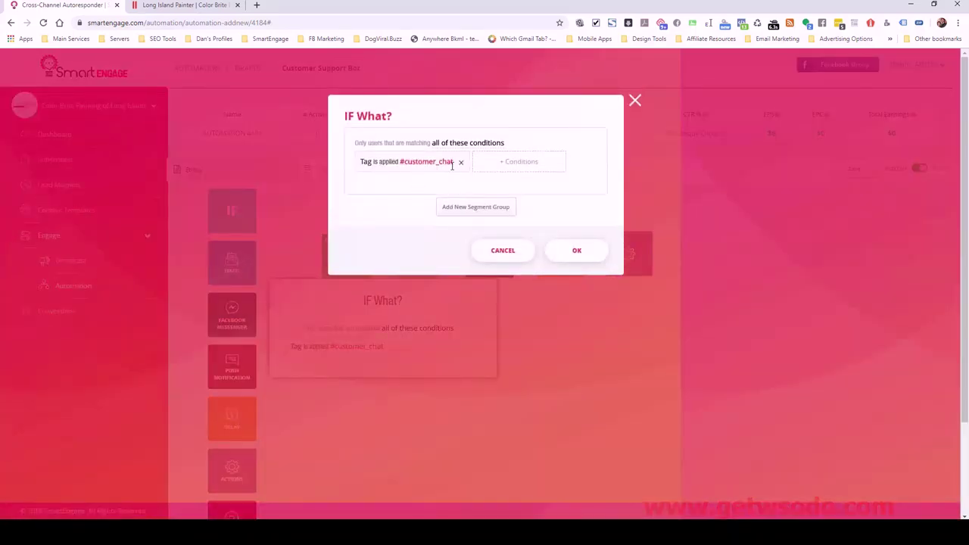
click(635, 100)
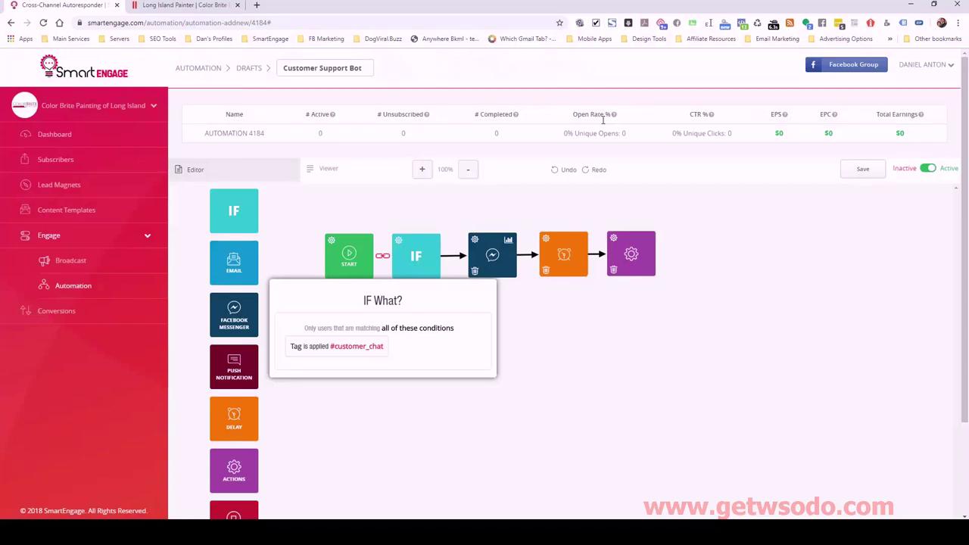
click(476, 241)
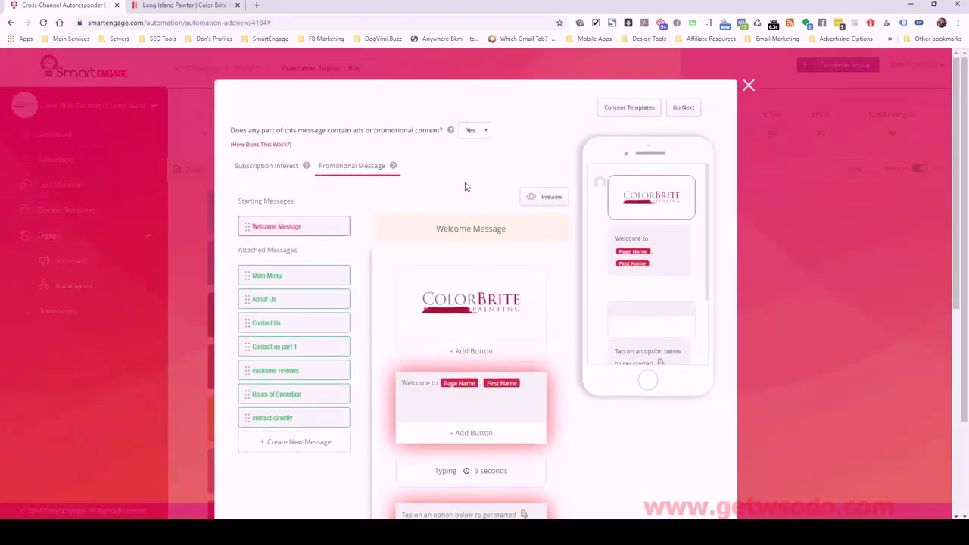
scroll(486, 351, down, 3)
scroll(486, 351, up, 2)
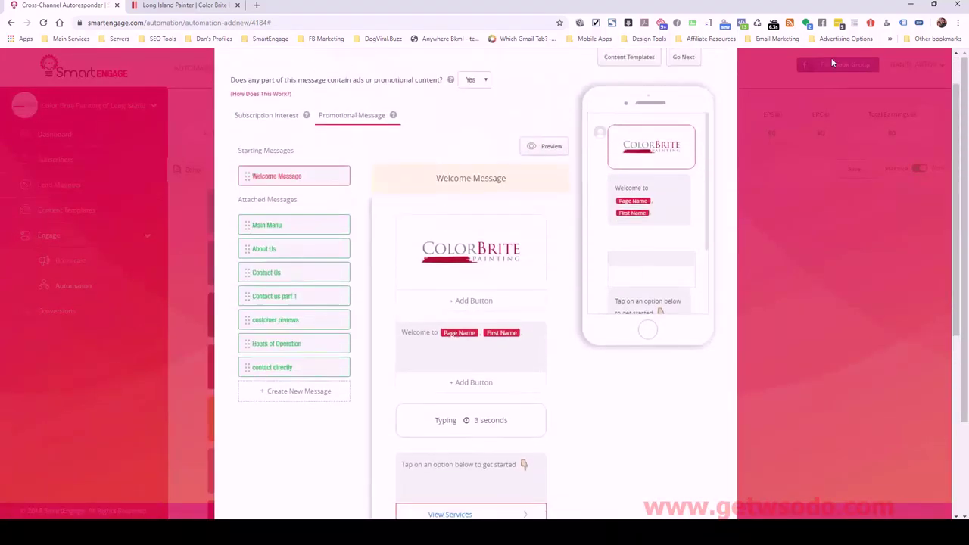
click(770, 121)
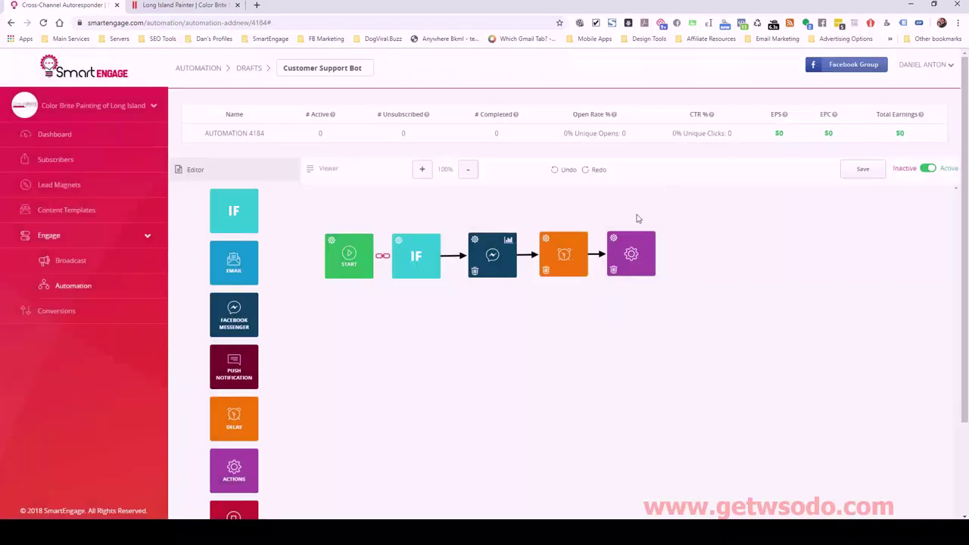
Step: Check the Delay block's waiting time and the tag settings of the Actions and IF blocks, and save the automation
click(547, 242)
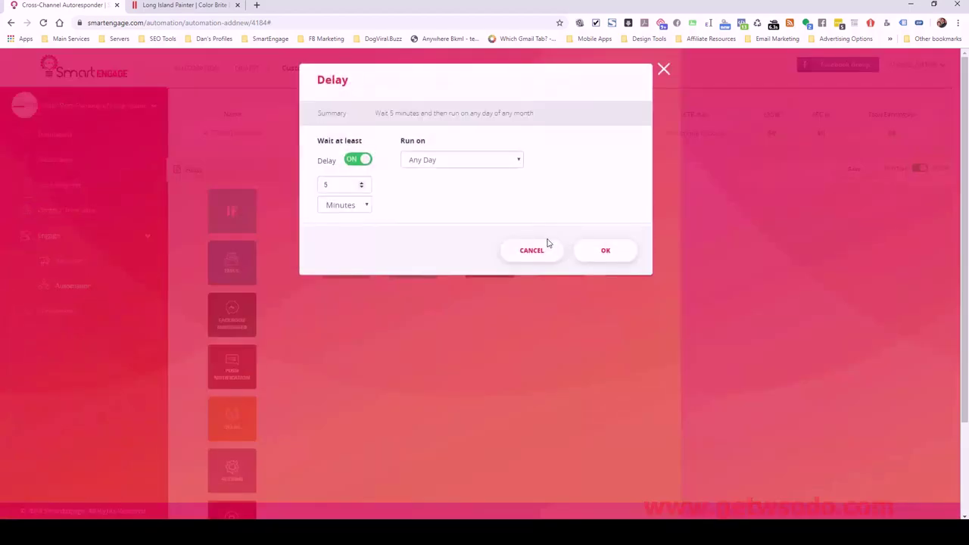
click(548, 253)
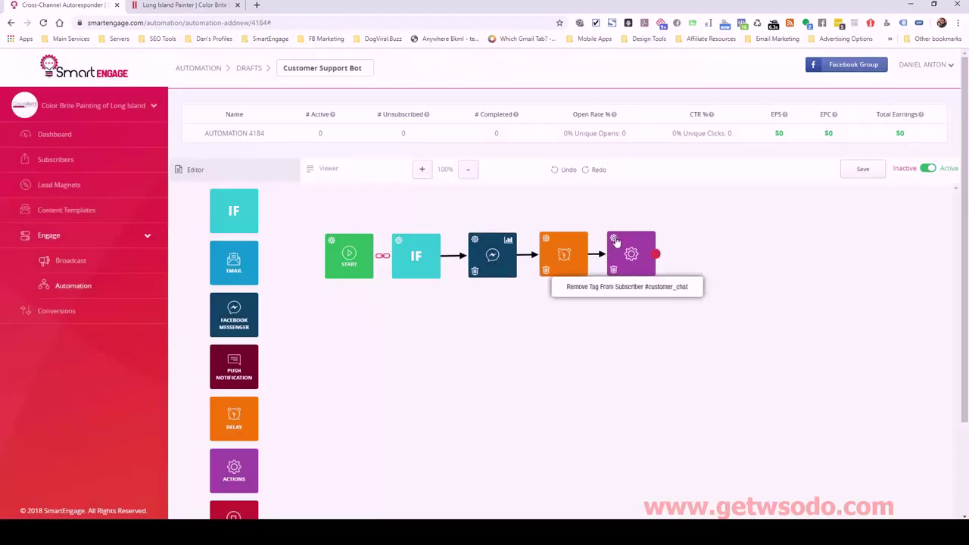
click(610, 240)
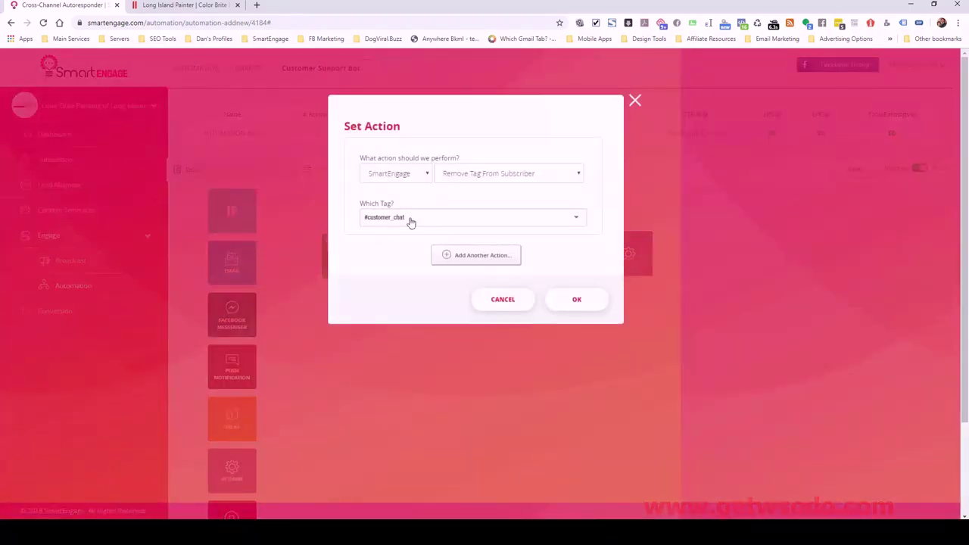
click(635, 101)
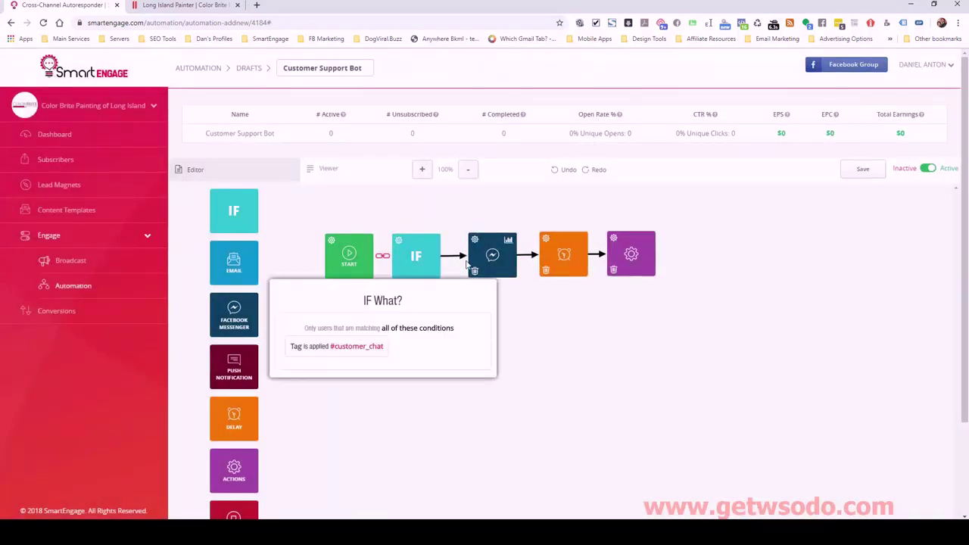
mouse_move(415, 262)
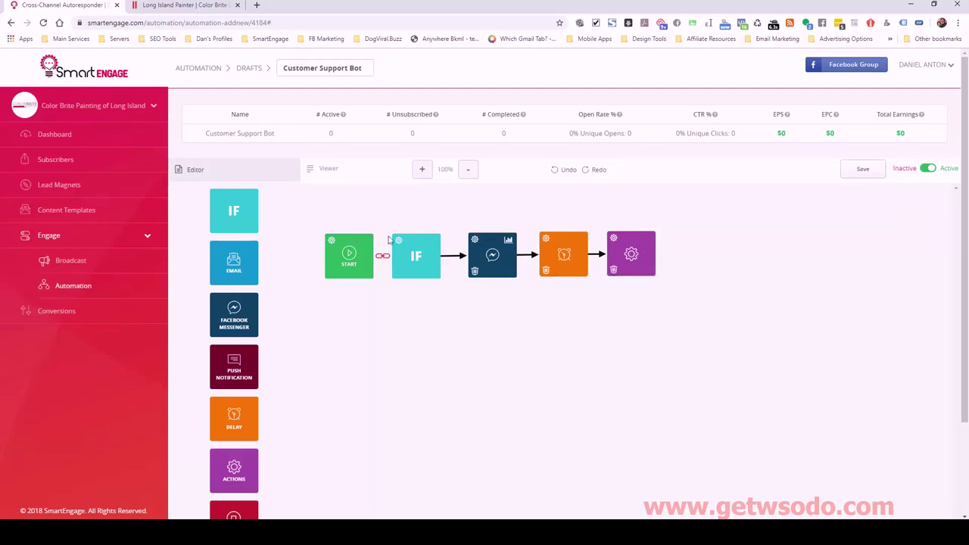
mouse_move(391, 240)
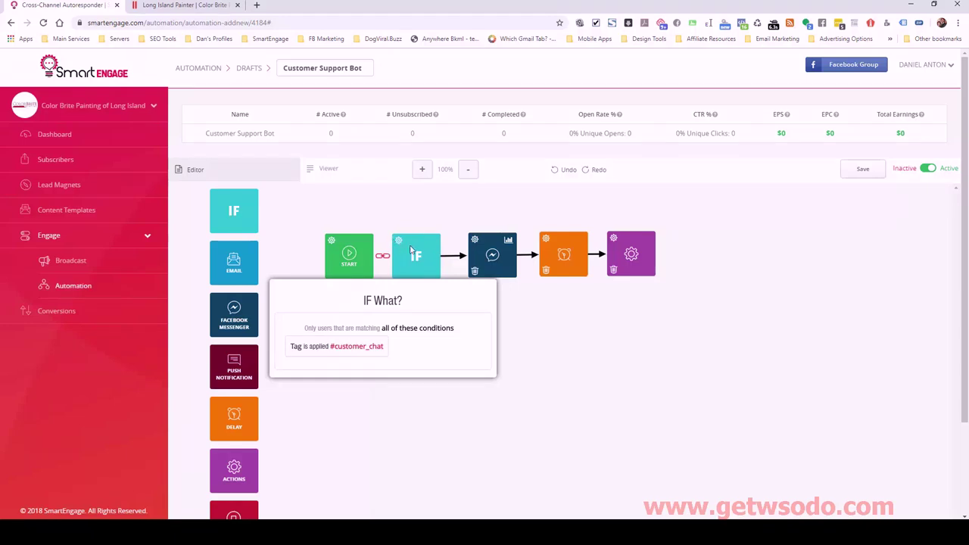
mouse_move(653, 245)
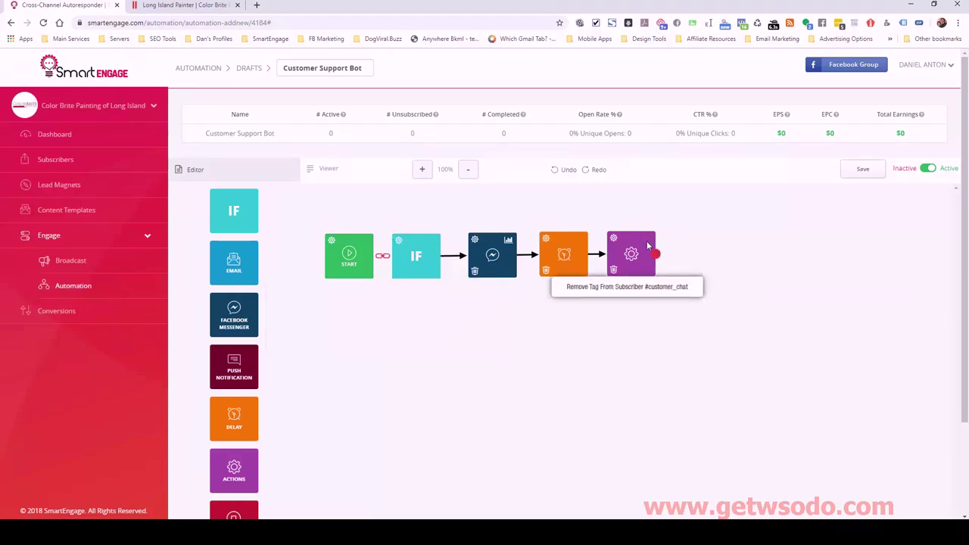
click(864, 169)
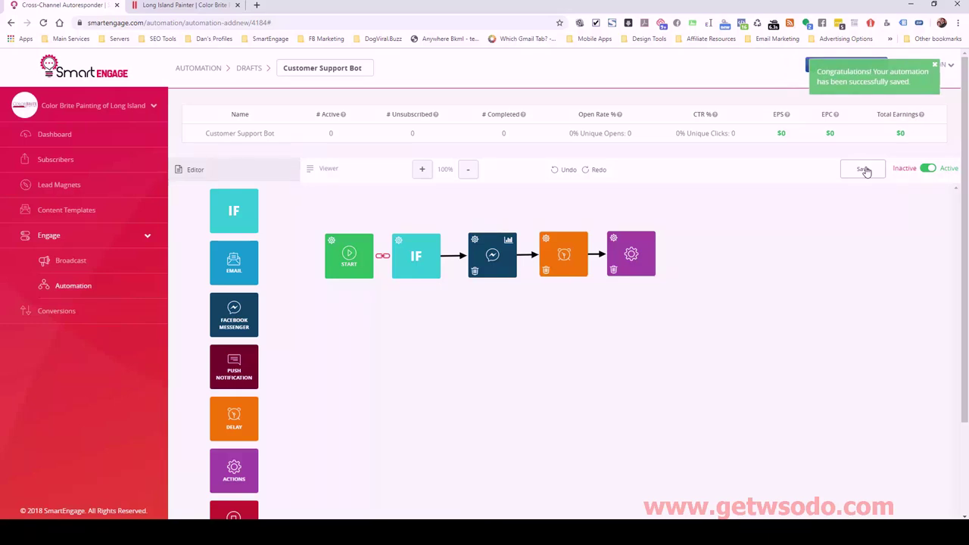
Step: Reload colorbritepainting.com in its browser tab and start a Messenger conversation through the customer chat pop-up to test the bot
click(170, 6)
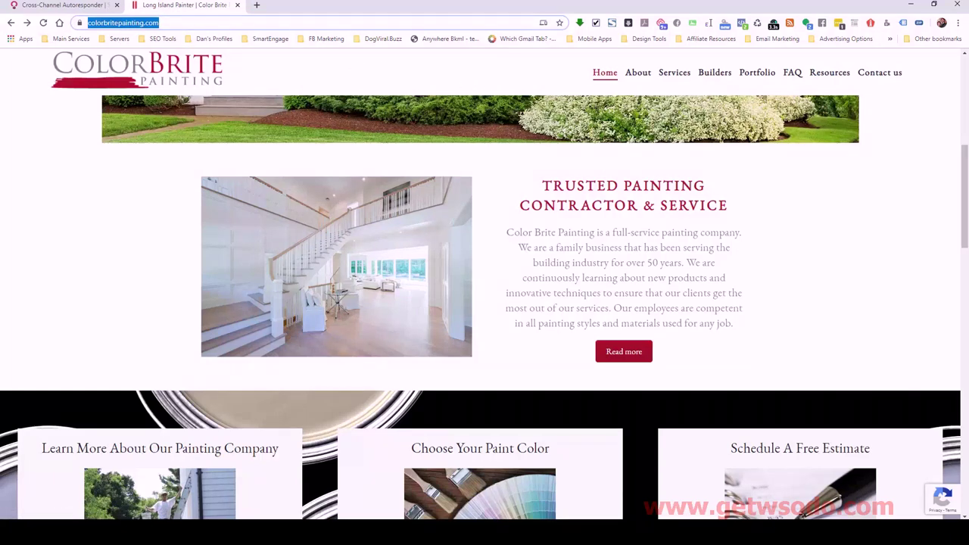
drag(961, 199, 959, 103)
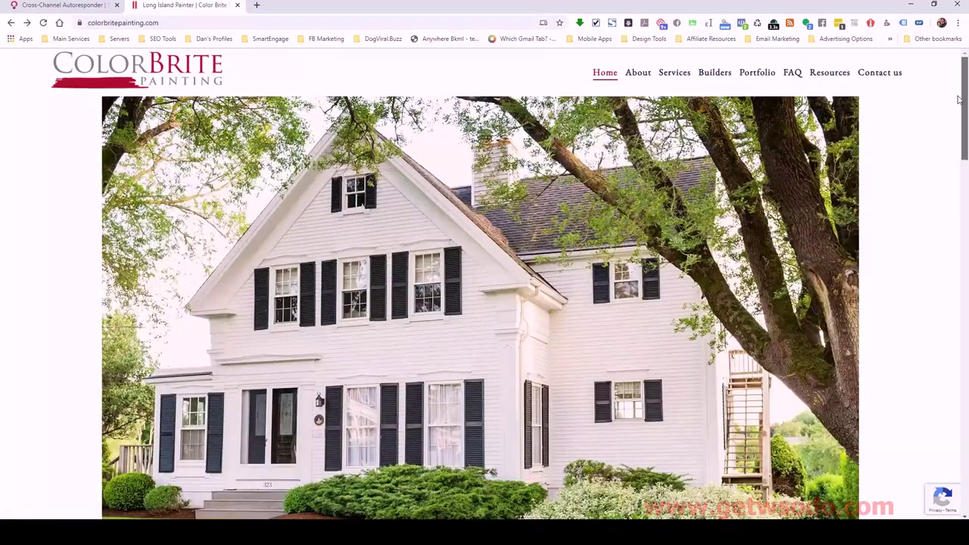
click(370, 18)
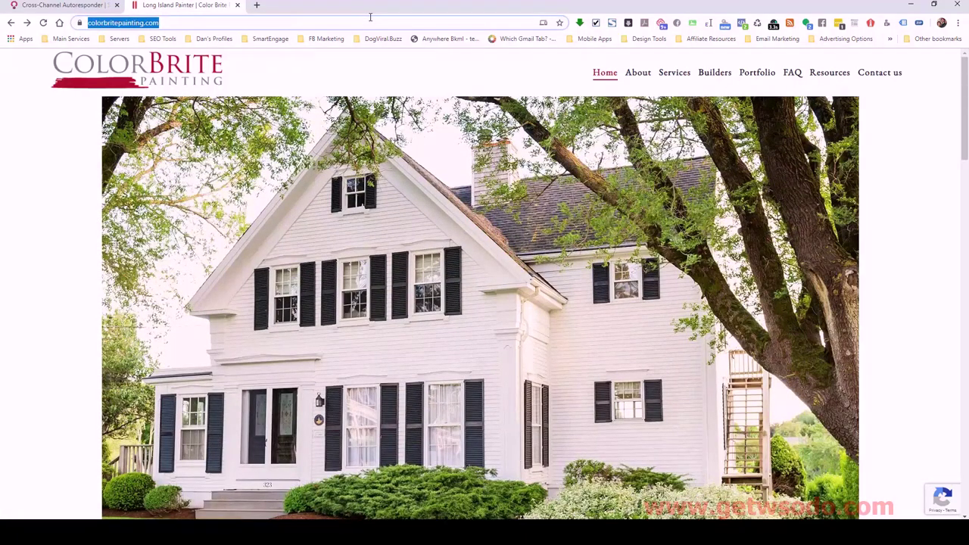
key(Return)
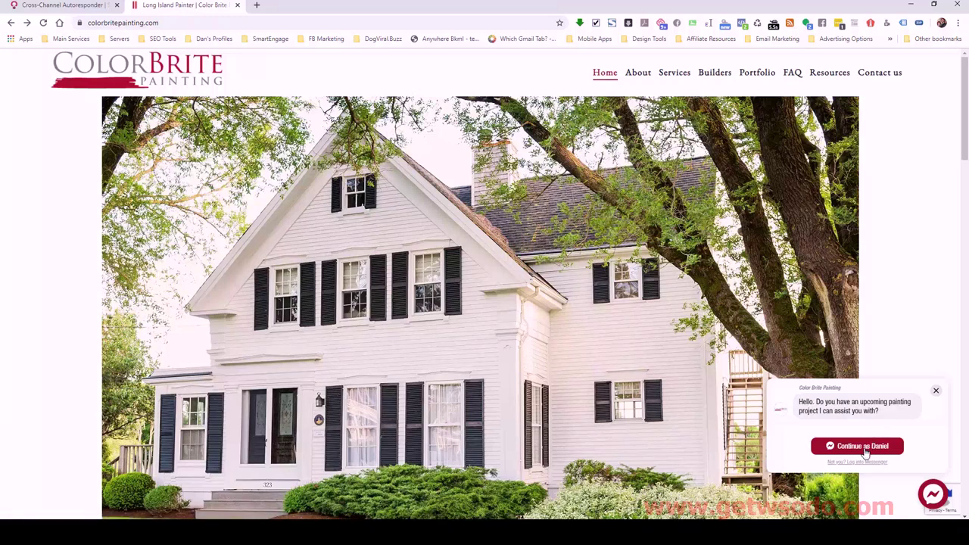
click(865, 446)
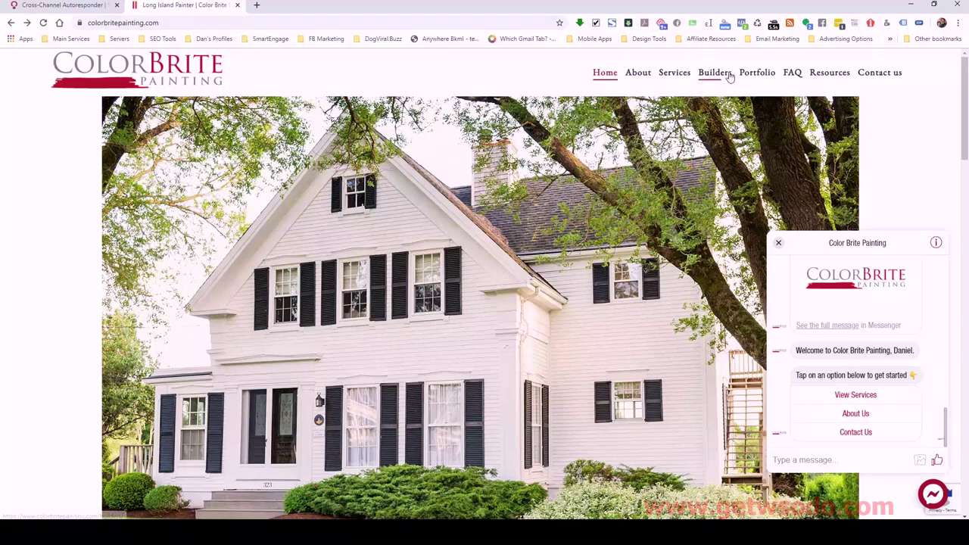
Step: Check the chat on the website's FAQ page, and view the page visibility settings of the Customer Chat Bubble opt-in form in SmartEngage
click(790, 76)
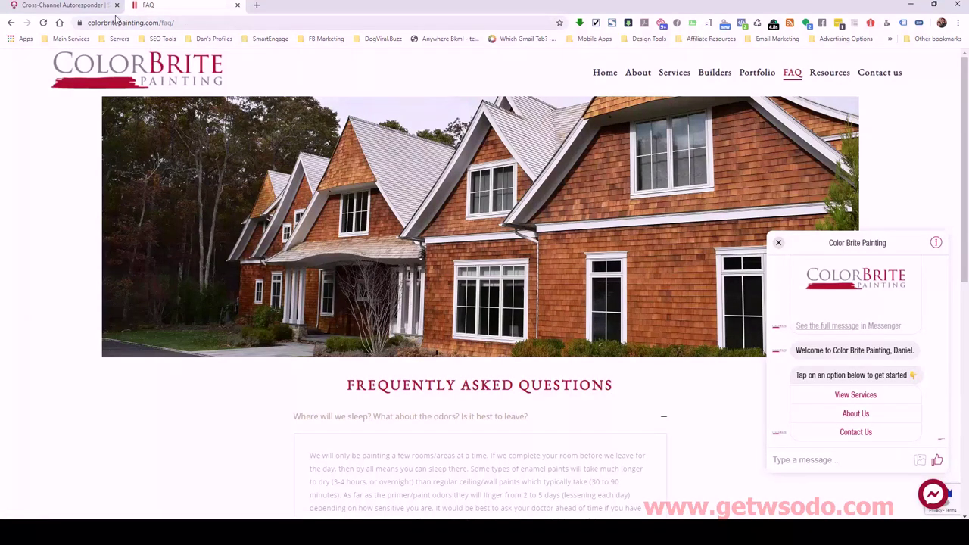
click(68, 6)
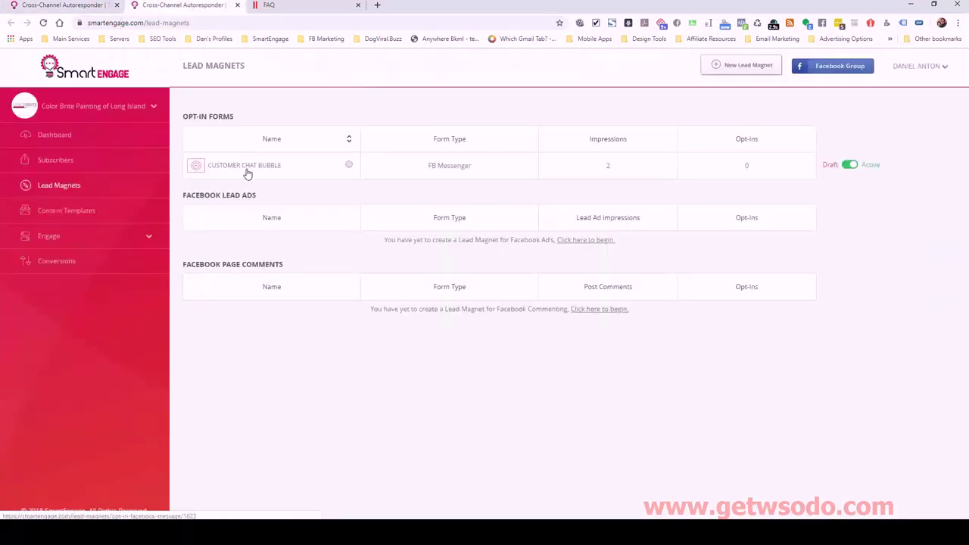
click(246, 173)
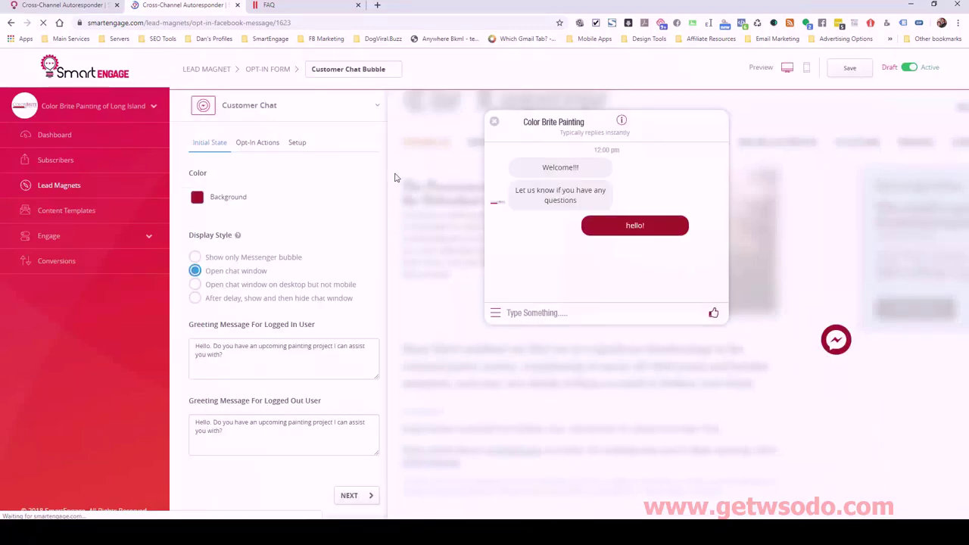
click(297, 144)
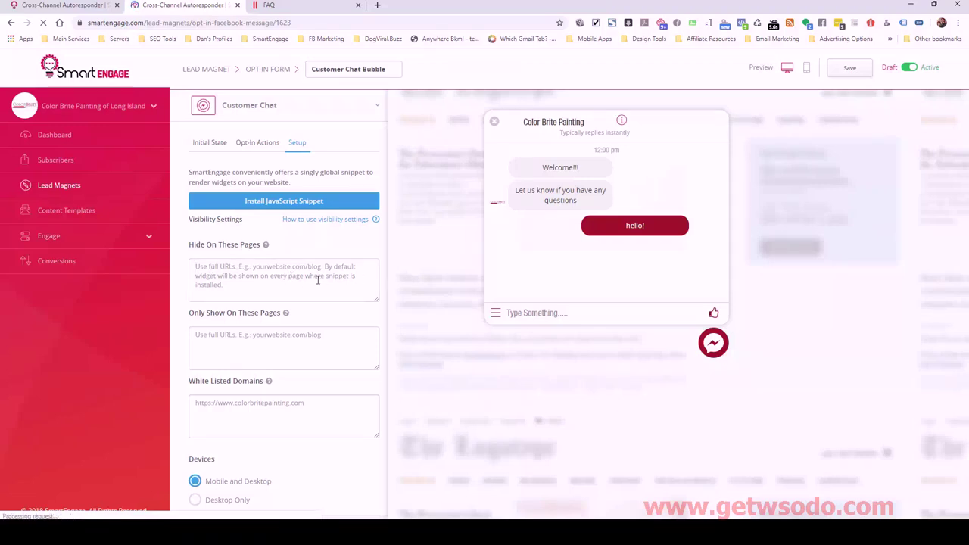
Step: Close the chat window on the website's FAQ page and check that it can be opened and closed on the Contact us page
click(306, 6)
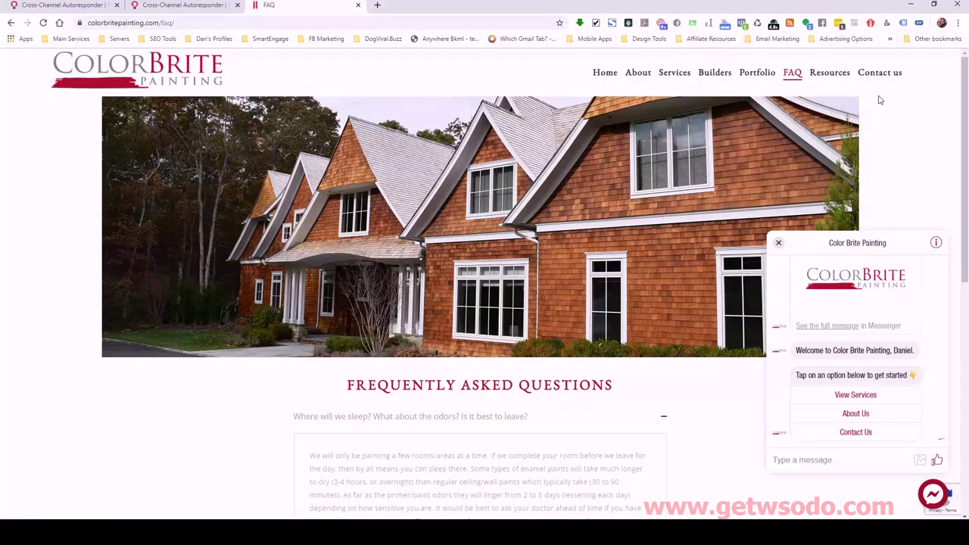
click(779, 243)
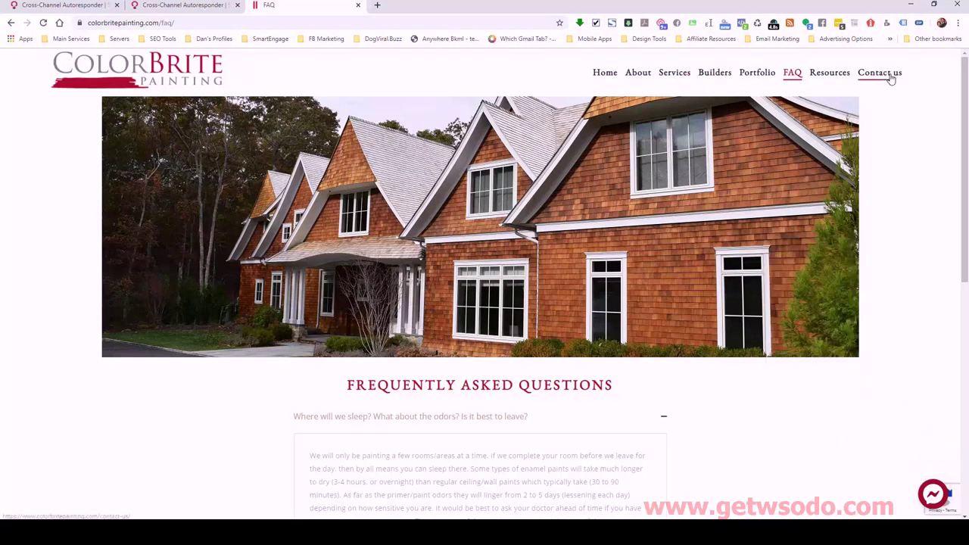
mouse_move(965, 69)
mouse_down()
mouse_move(965, 198)
mouse_move(960, 62)
mouse_up()
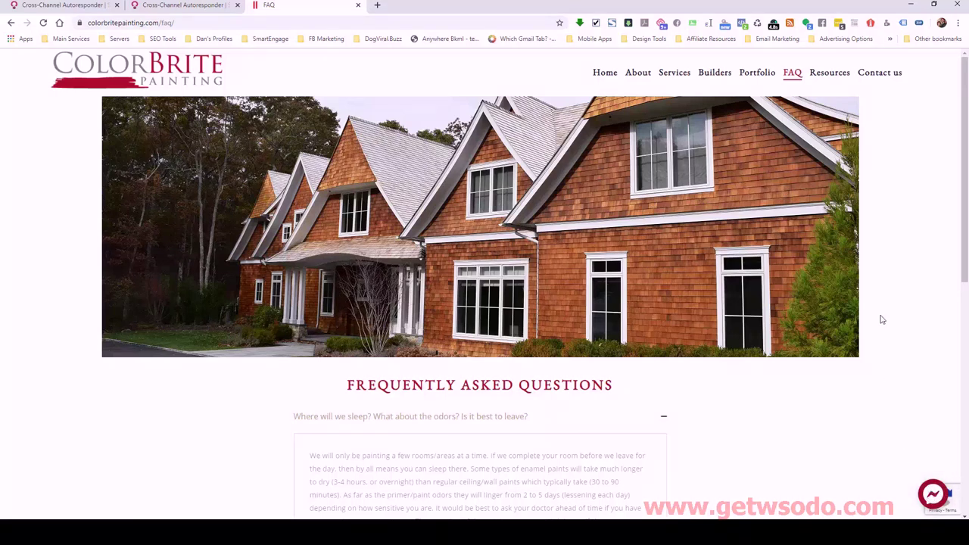
click(877, 78)
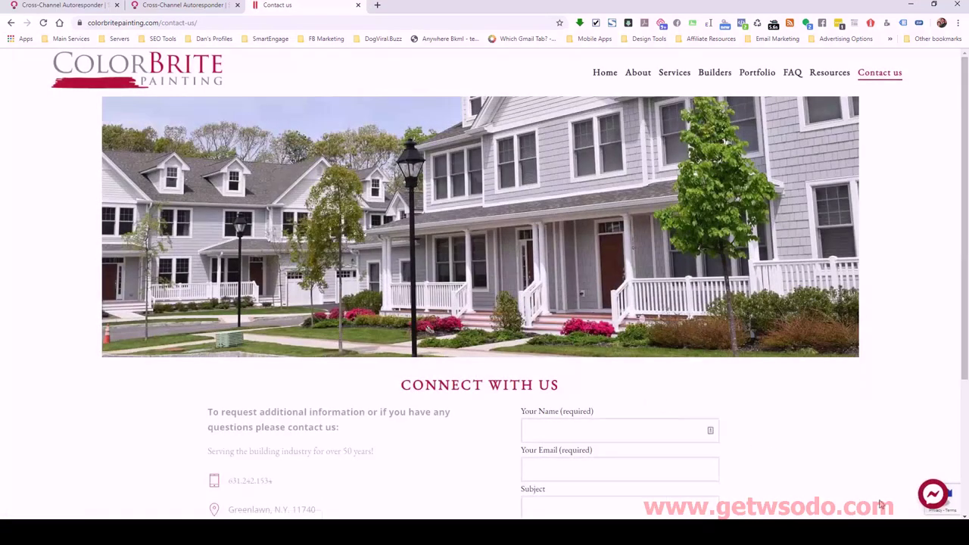
scroll(786, 440, down, 2)
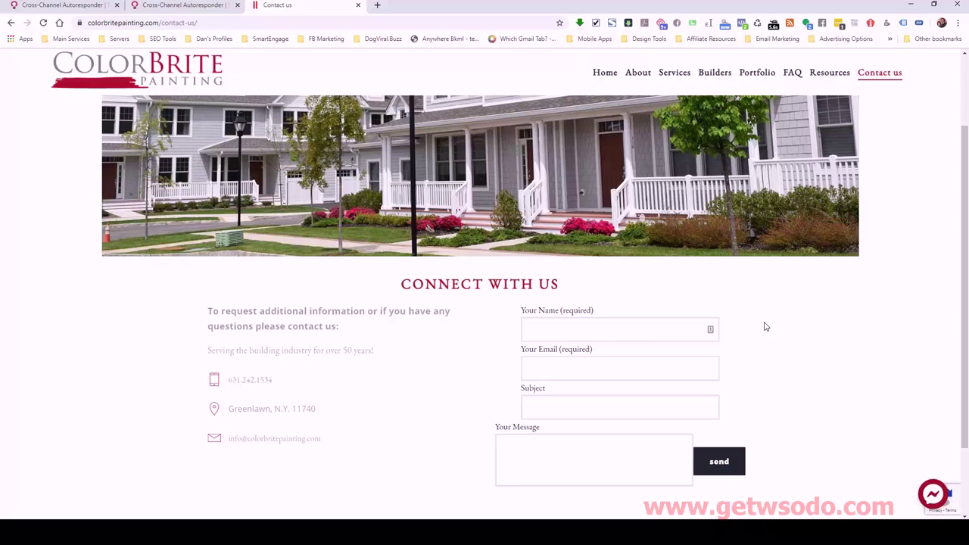
click(936, 497)
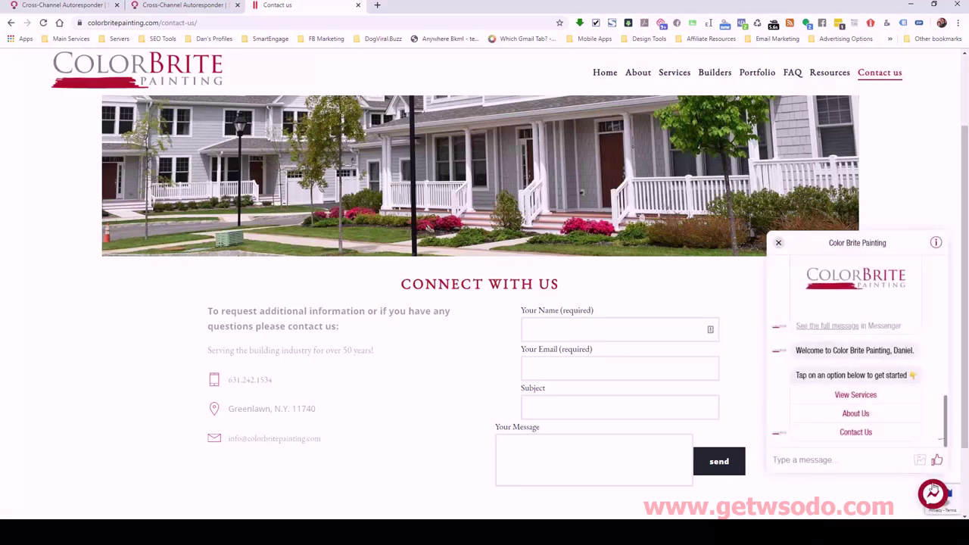
click(933, 494)
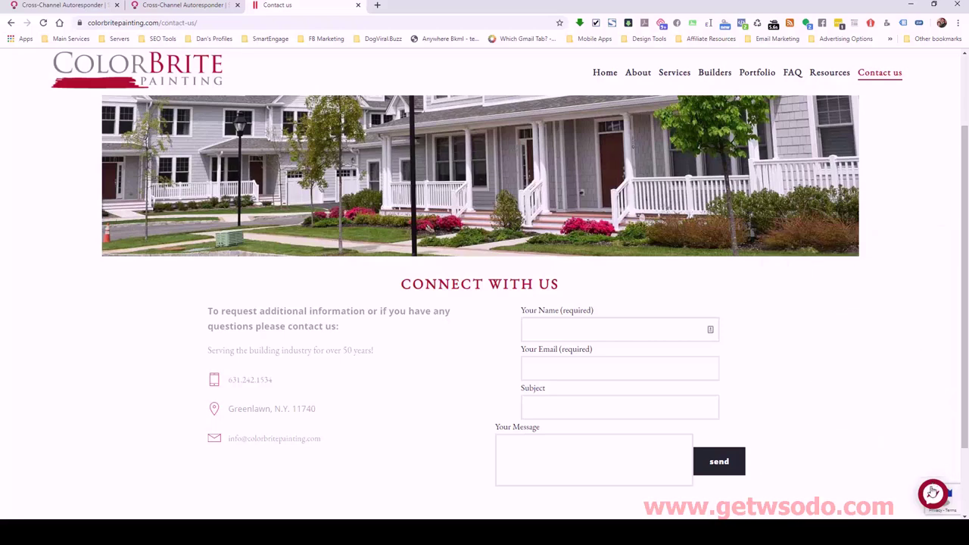
Step: Recheck the Customer Chat Bubble's visibility settings in SmartEngage and reopen the chat window on the website's Contact us page
click(189, 15)
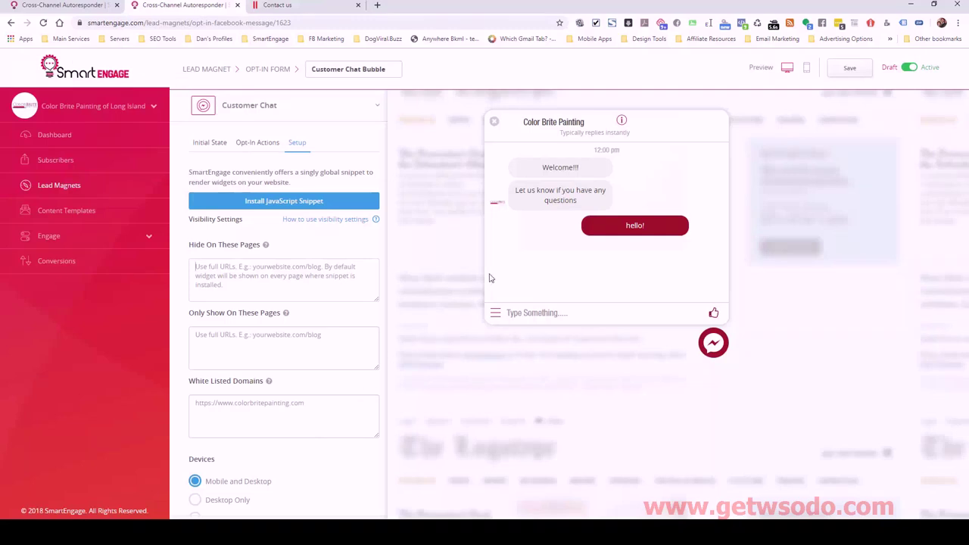
click(279, 13)
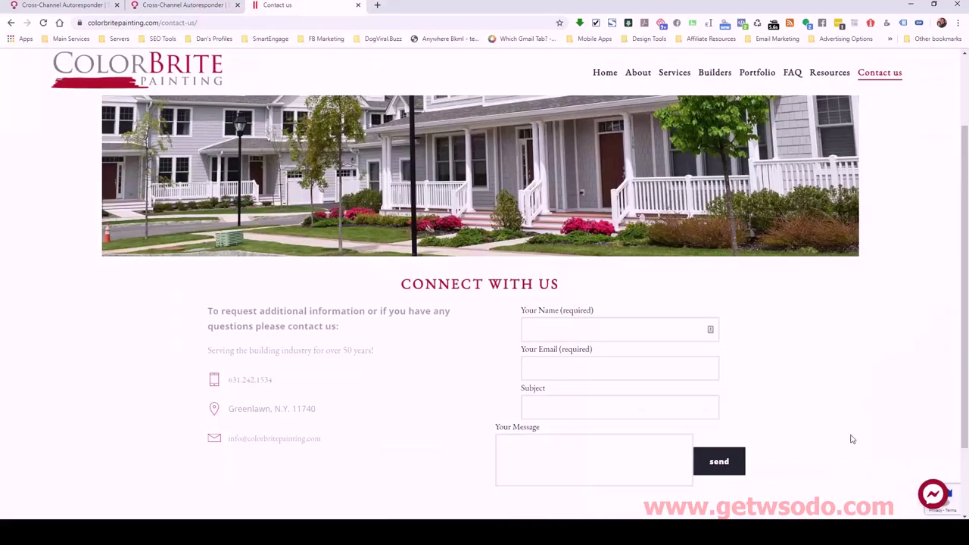
click(937, 494)
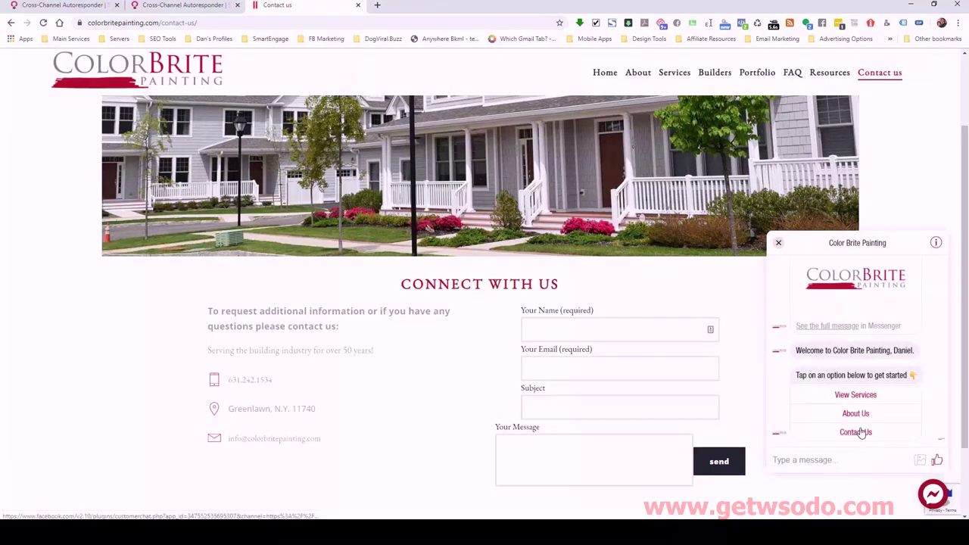